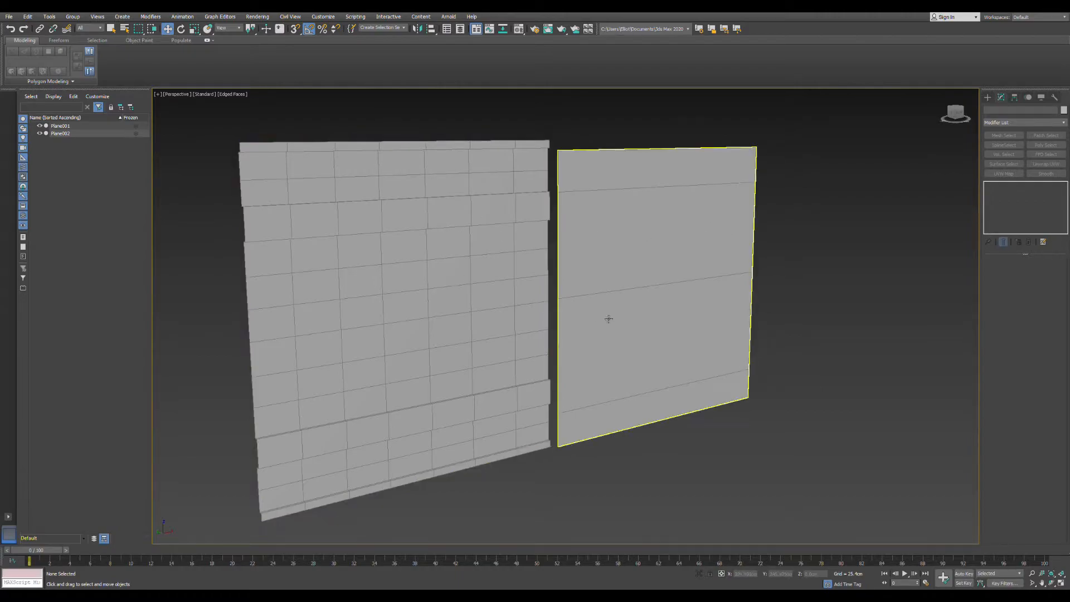
# - Select the plain wall plane and examine its few horizontal divisions beside the gridded wall plane
pyautogui.scroll(-3, 591, 293)
pyautogui.scroll(3, 585, 293)
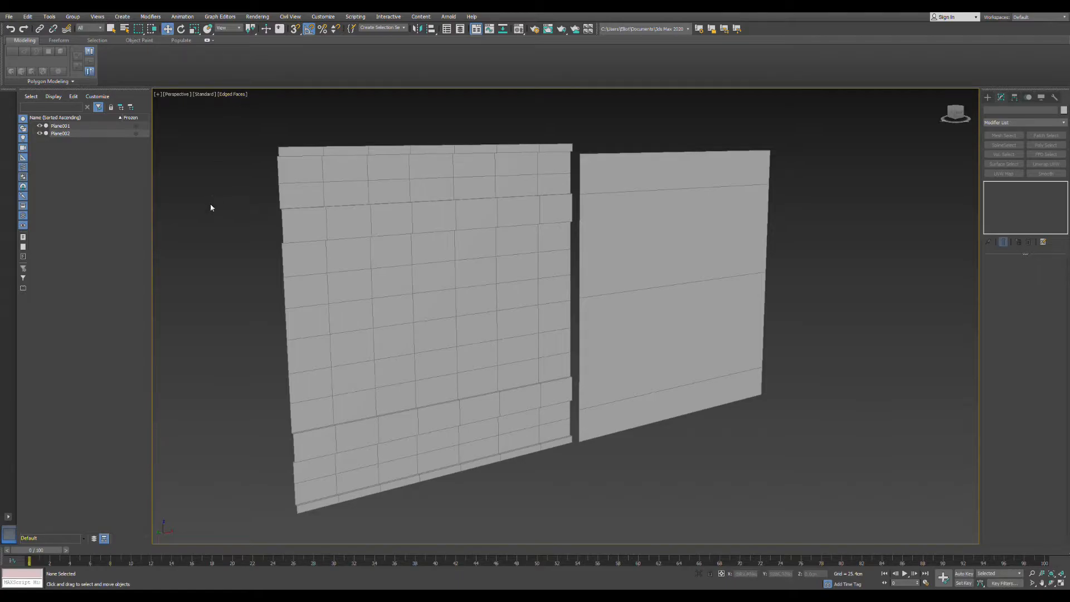
pyautogui.click(679, 217)
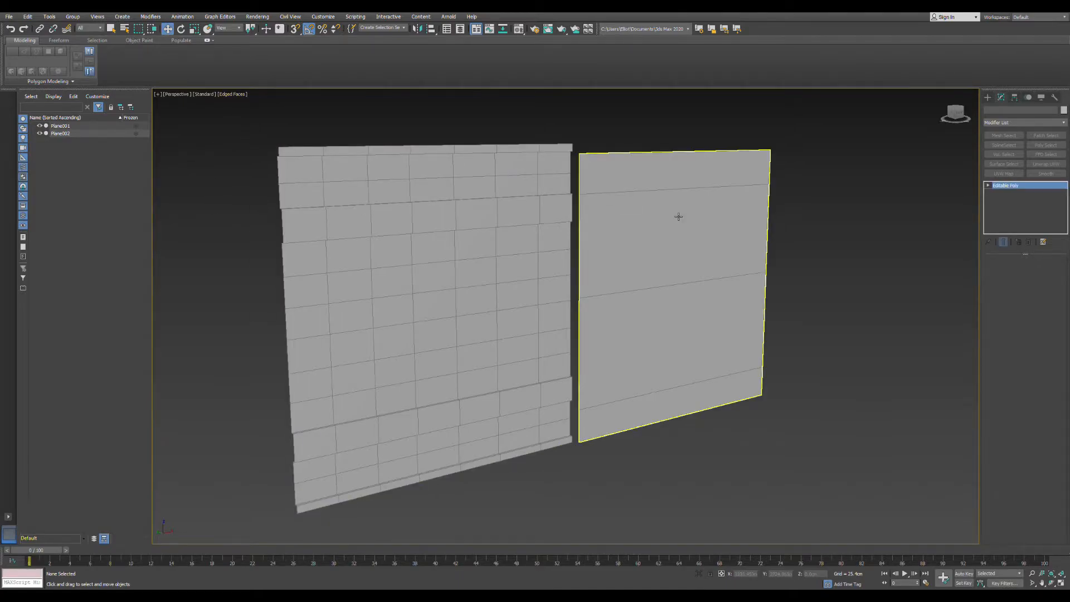
pyautogui.keyDown('alt'); pyautogui.moveTo(679, 217); pyautogui.dragTo(617, 202, button='middle'); pyautogui.keyUp('alt')
pyautogui.moveTo(617, 203); pyautogui.dragTo(538, 214, button='middle')
pyautogui.keyDown('alt'); pyautogui.moveTo(538, 214); pyautogui.dragTo(579, 213, button='middle'); pyautogui.keyUp('alt')
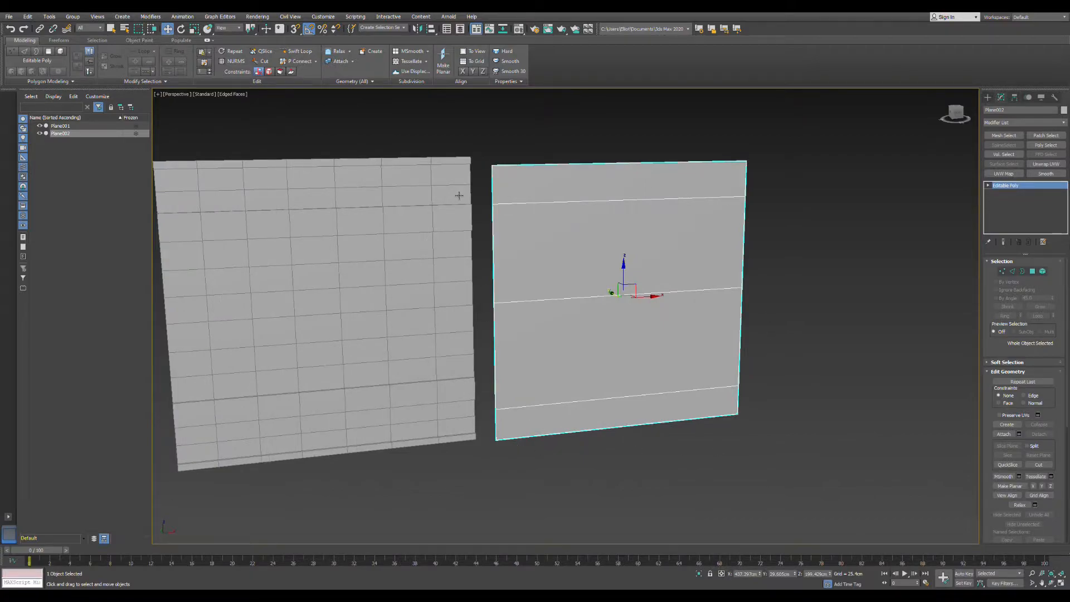
pyautogui.click(546, 154)
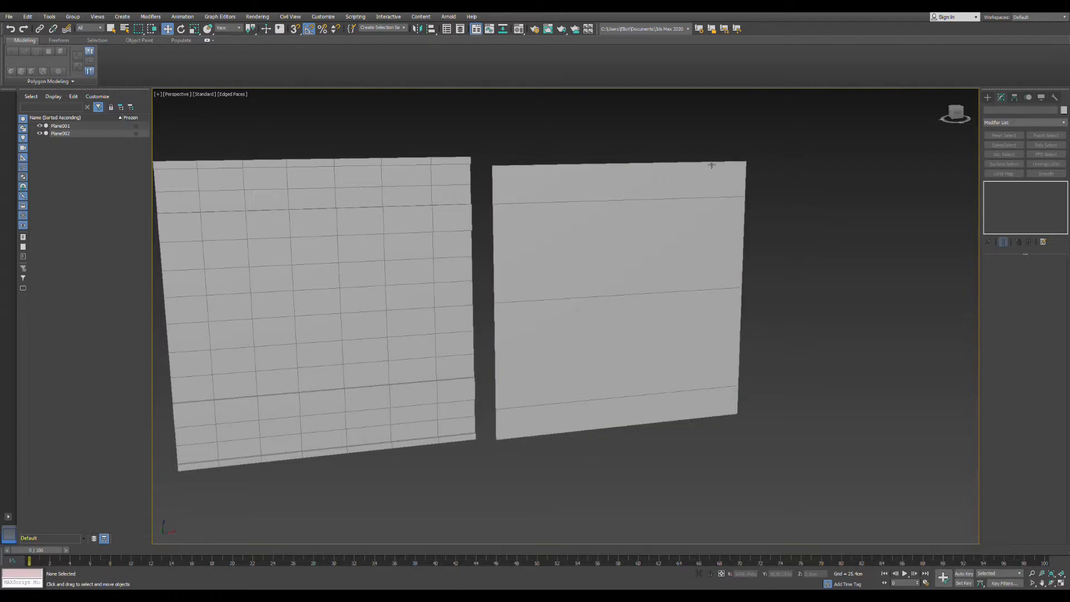
pyautogui.click(622, 193)
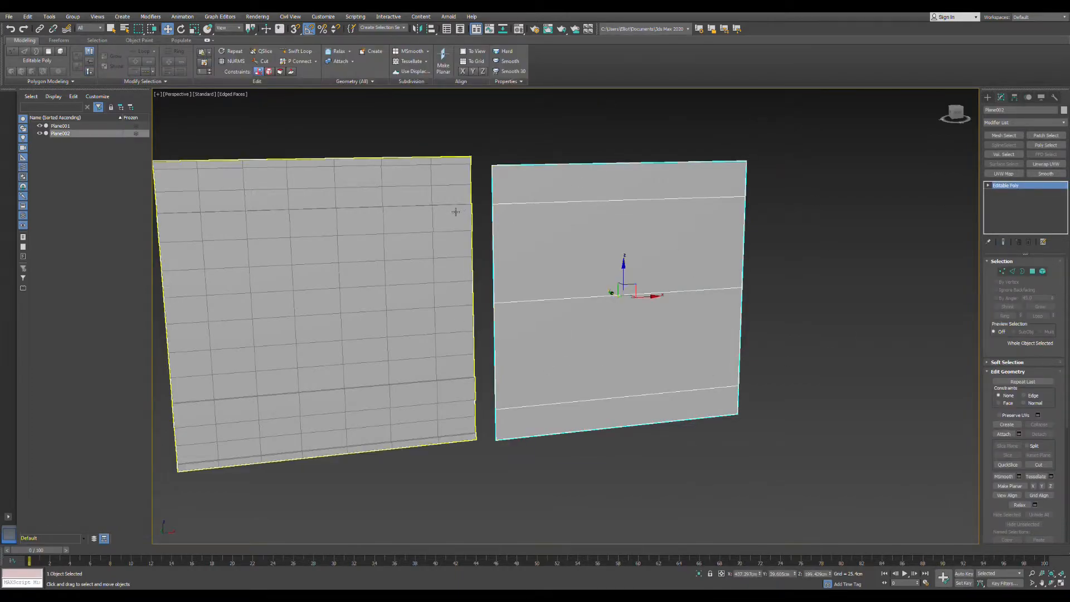
pyautogui.keyDown('alt'); pyautogui.moveTo(610, 246); pyautogui.dragTo(615, 247, button='middle'); pyautogui.keyUp('alt')
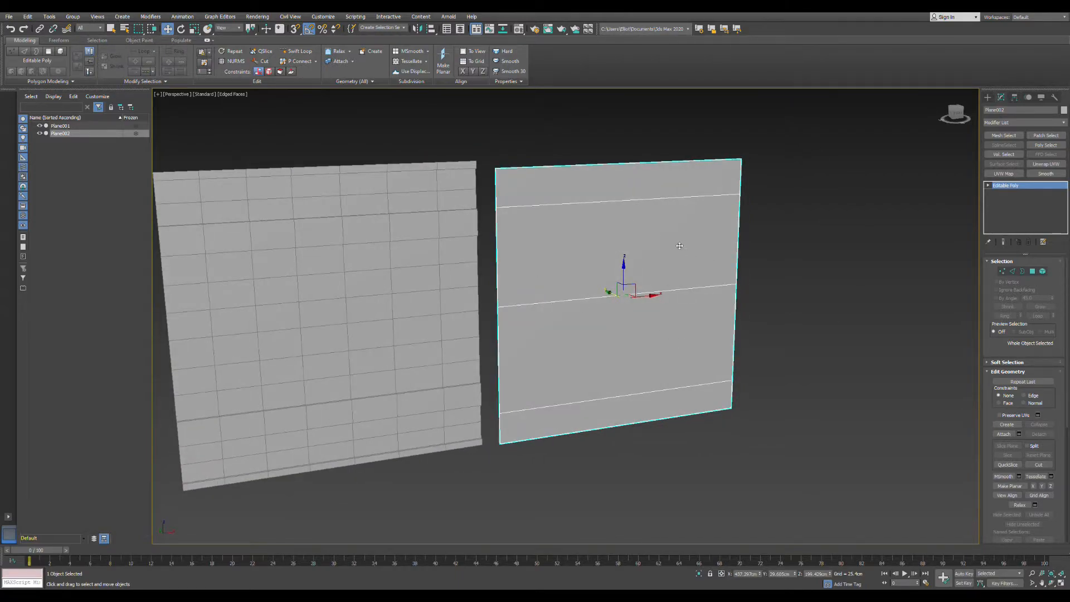
pyautogui.scroll(-4, 552, 239)
pyautogui.scroll(6, 547, 252)
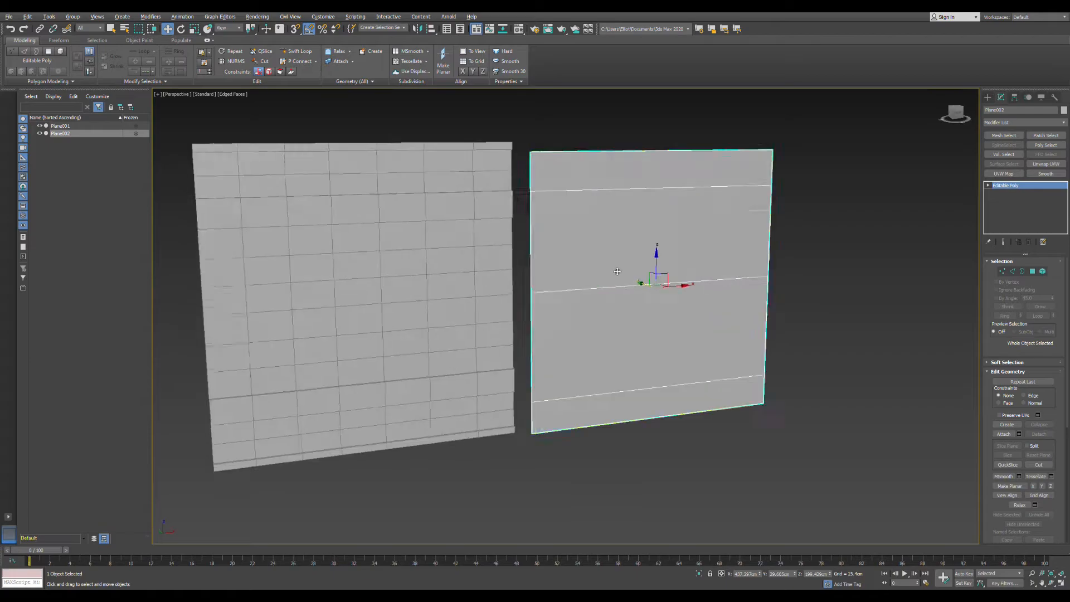
pyautogui.scroll(-3, 617, 272)
pyautogui.scroll(4, 417, 298)
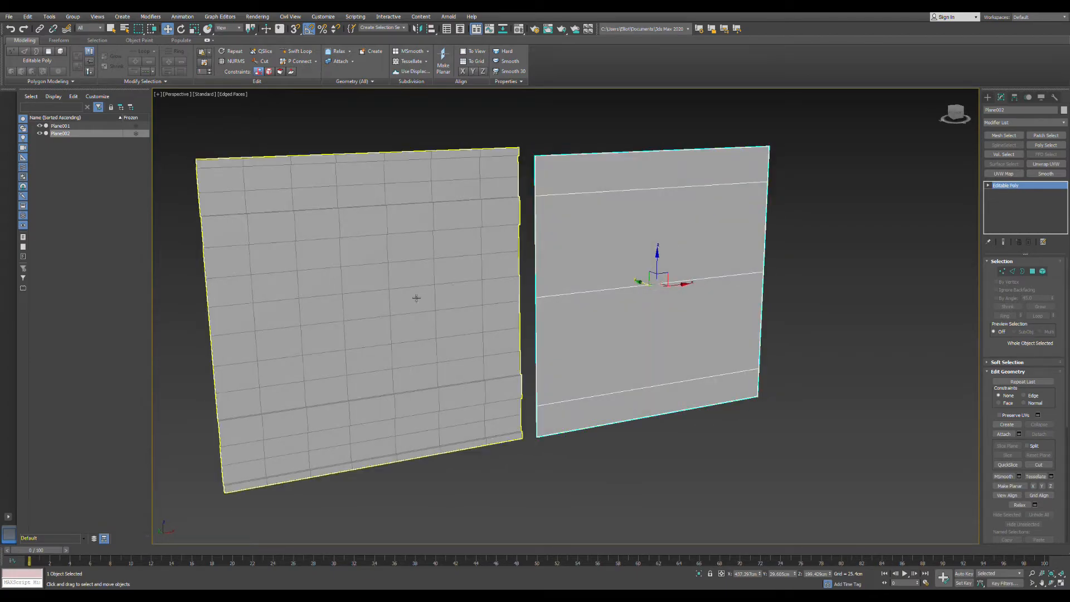
pyautogui.moveTo(597, 301); pyautogui.dragTo(596, 313, button='middle')
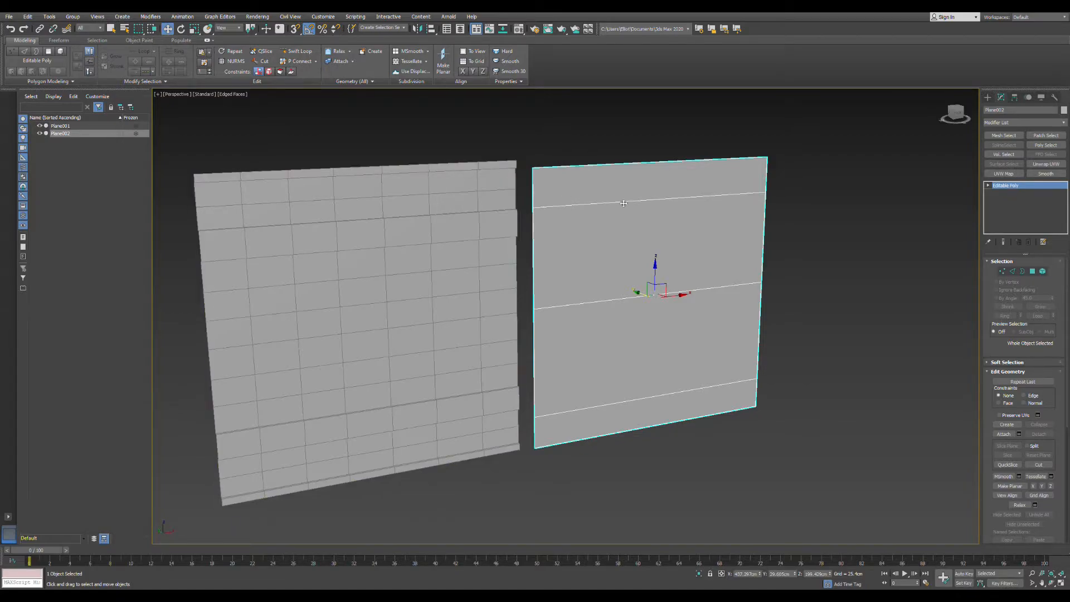
# - Select the gridded wall plane and examine its subdivisions and stepped side profile from front and oblique angles
pyautogui.click(456, 202)
pyautogui.press('z')
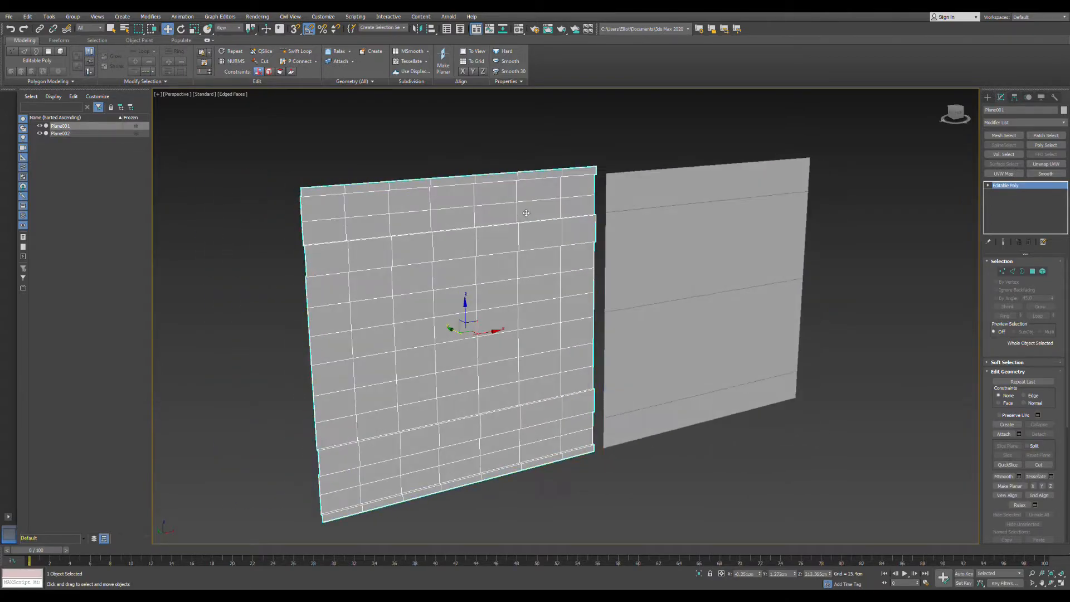
pyautogui.moveTo(455, 220); pyautogui.dragTo(513, 226, button='middle')
pyautogui.scroll(-1, 468, 215)
pyautogui.scroll(3, 466, 217)
pyautogui.scroll(-3, 437, 260)
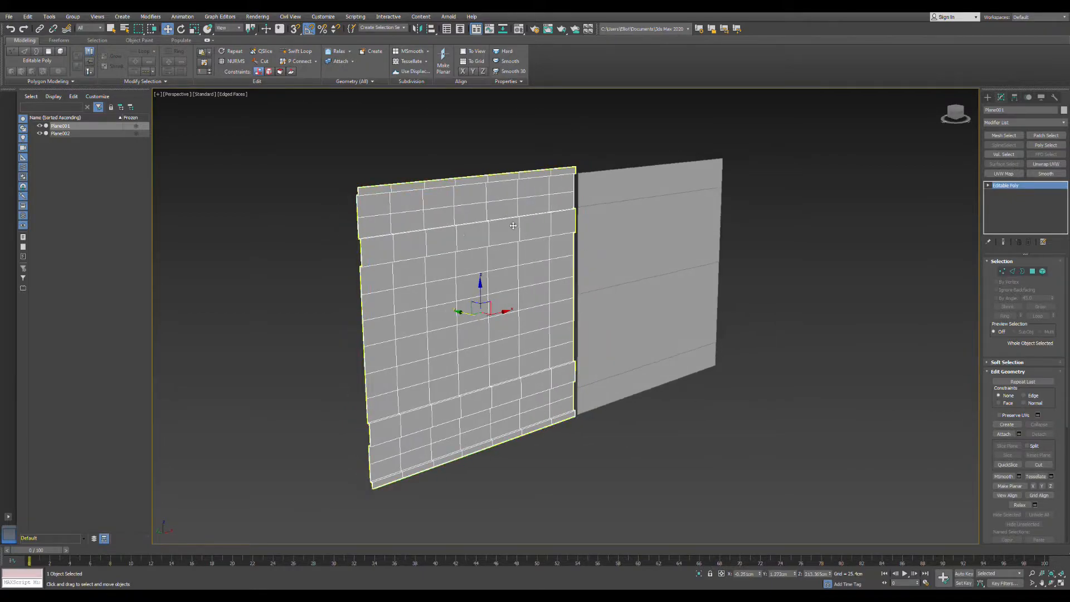
pyautogui.scroll(3, 443, 238)
pyautogui.moveTo(443, 238)
pyautogui.keyDown('alt'); pyautogui.mouseDown(button='middle')
pyautogui.moveTo(470, 237)
pyautogui.moveTo(443, 242)
pyautogui.mouseUp(button='middle'); pyautogui.keyUp('alt')
pyautogui.scroll(-2, 449, 242)
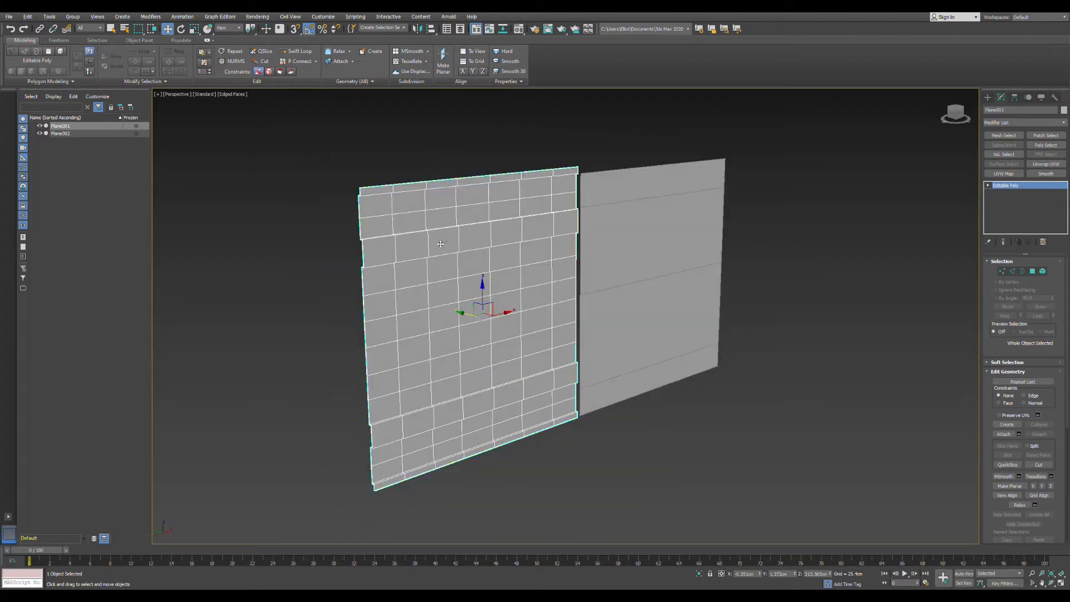
pyautogui.scroll(2, 435, 246)
pyautogui.keyDown('alt'); pyautogui.moveTo(351, 244); pyautogui.dragTo(416, 267, button='middle'); pyautogui.keyUp('alt')
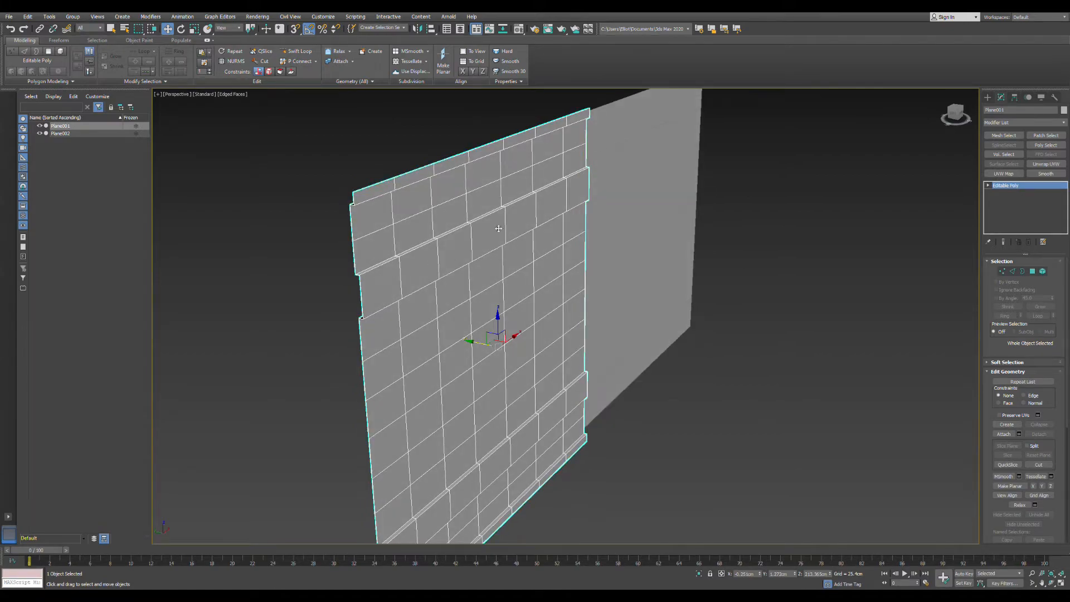
pyautogui.keyDown('alt'); pyautogui.moveTo(498, 228); pyautogui.dragTo(349, 278, button='middle'); pyautogui.keyUp('alt')
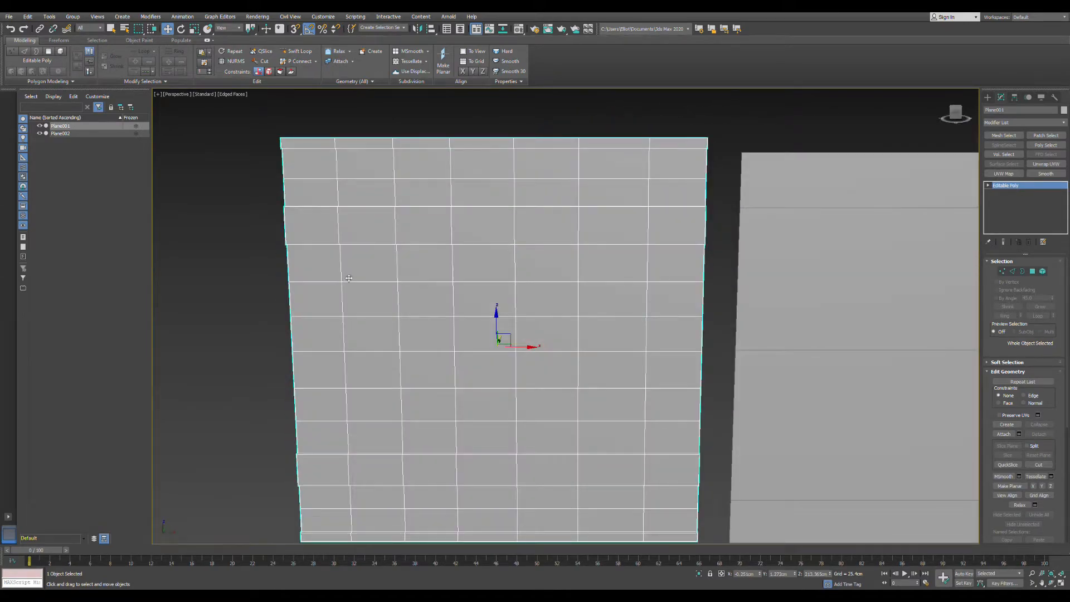
pyautogui.scroll(-5, 348, 278)
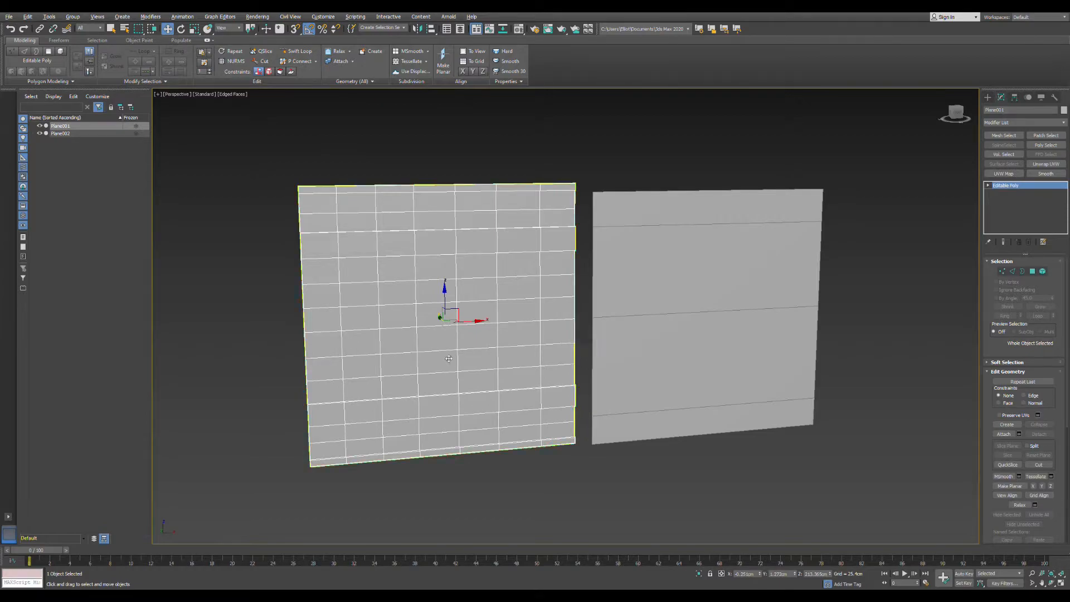
pyautogui.keyDown('alt'); pyautogui.moveTo(449, 359); pyautogui.dragTo(465, 361, button='middle'); pyautogui.keyUp('alt')
pyautogui.moveTo(398, 363); pyautogui.dragTo(483, 369, button='middle')
pyautogui.scroll(3, 462, 358)
pyautogui.scroll(-2, 464, 365)
pyautogui.scroll(1, 478, 369)
pyautogui.moveTo(564, 322)
pyautogui.mouseDown(button='middle')
pyautogui.moveTo(539, 316)
pyautogui.moveTo(624, 335)
pyautogui.moveTo(576, 337)
pyautogui.mouseUp(button='middle')
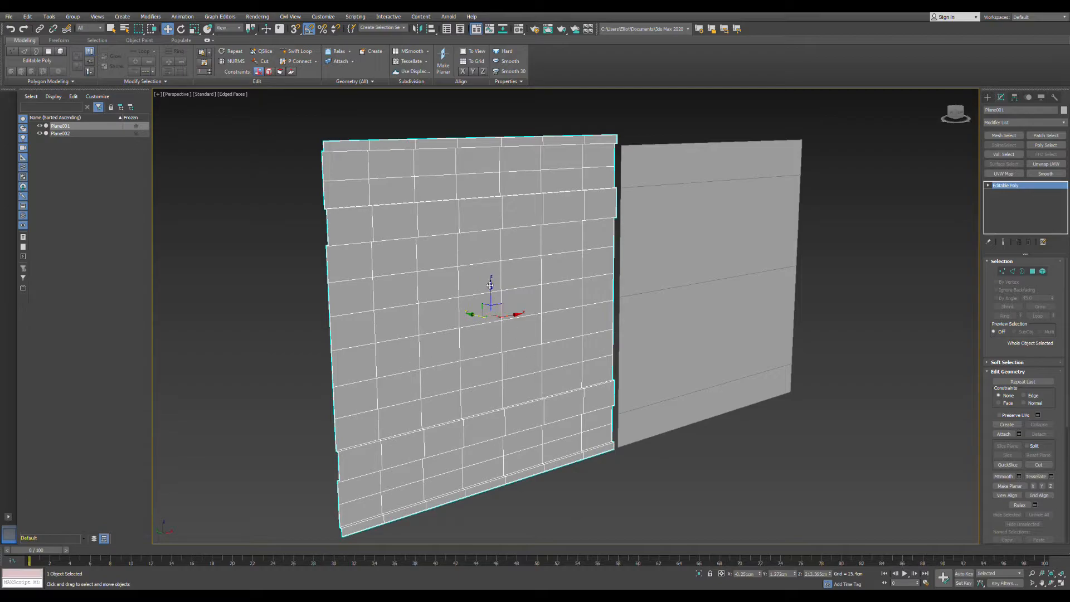
pyautogui.keyDown('alt'); pyautogui.moveTo(488, 282); pyautogui.dragTo(465, 265, button='middle'); pyautogui.keyUp('alt')
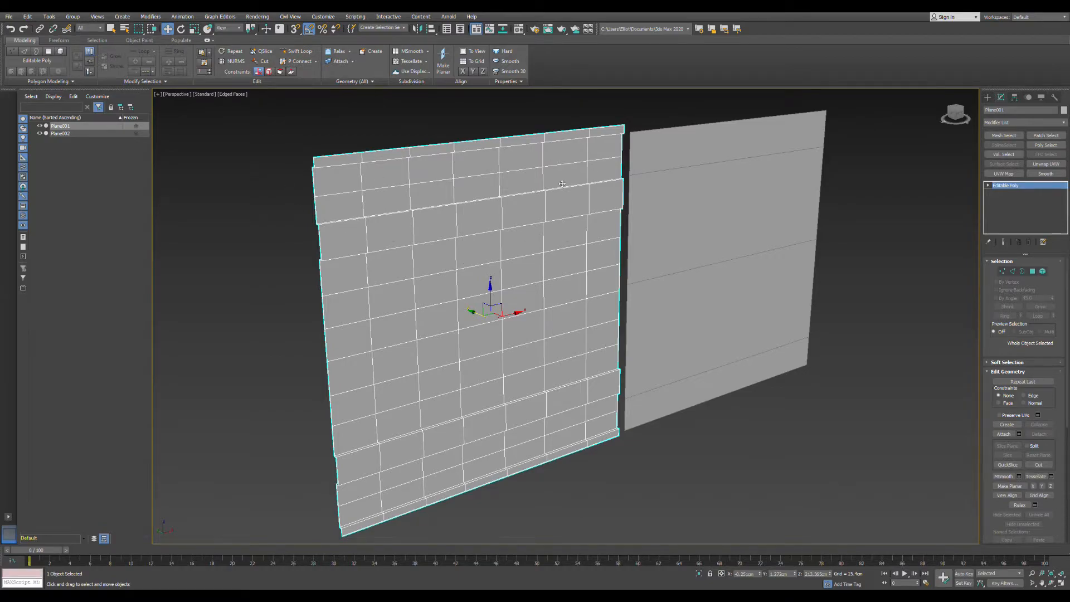
pyautogui.keyDown('alt'); pyautogui.moveTo(562, 185); pyautogui.dragTo(497, 181, button='middle'); pyautogui.keyUp('alt')
pyautogui.keyDown('alt'); pyautogui.moveTo(517, 252); pyautogui.dragTo(406, 238, button='middle'); pyautogui.keyUp('alt')
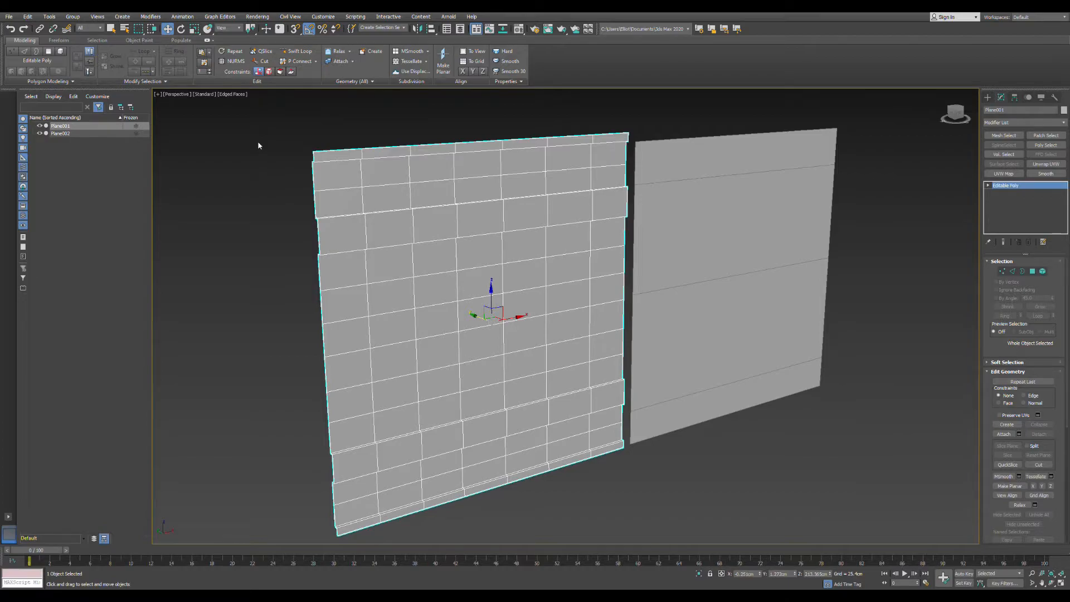
# - Inspect the gridded wall's upper trim band and tile rows up close, comparing them with the plain plane
pyautogui.moveTo(482, 228)
pyautogui.keyDown('alt'); pyautogui.mouseDown(button='middle')
pyautogui.moveTo(513, 238)
pyautogui.moveTo(478, 228)
pyautogui.moveTo(488, 235)
pyautogui.mouseUp(button='middle'); pyautogui.keyUp('alt')
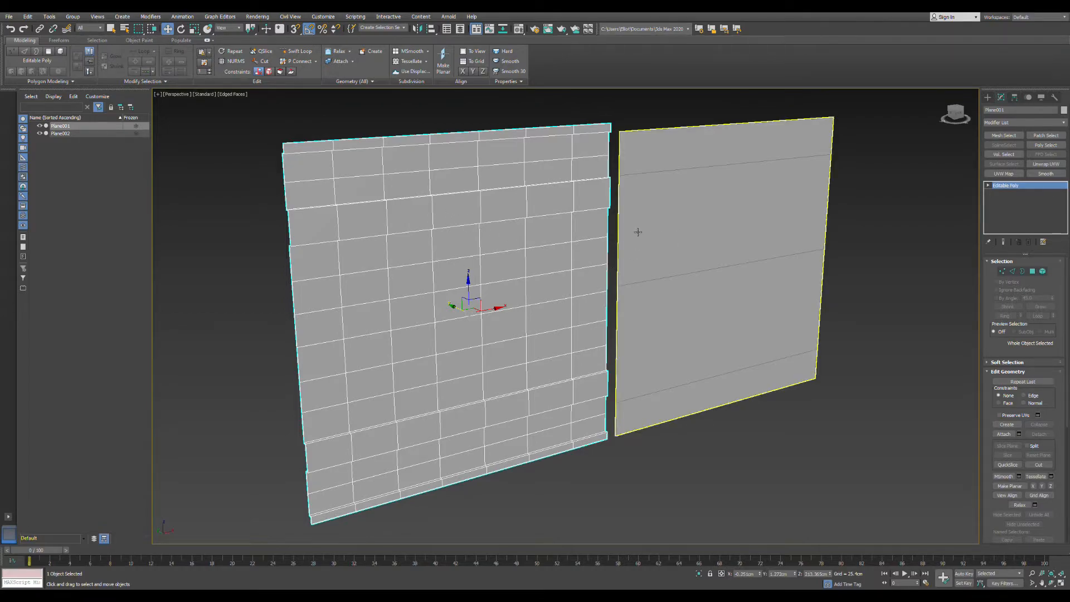
pyautogui.moveTo(586, 251); pyautogui.dragTo(588, 263, button='middle')
pyautogui.moveTo(493, 295); pyautogui.dragTo(448, 282, button='middle')
pyautogui.scroll(4, 516, 276)
pyautogui.scroll(-5, 474, 273)
pyautogui.scroll(3, 447, 283)
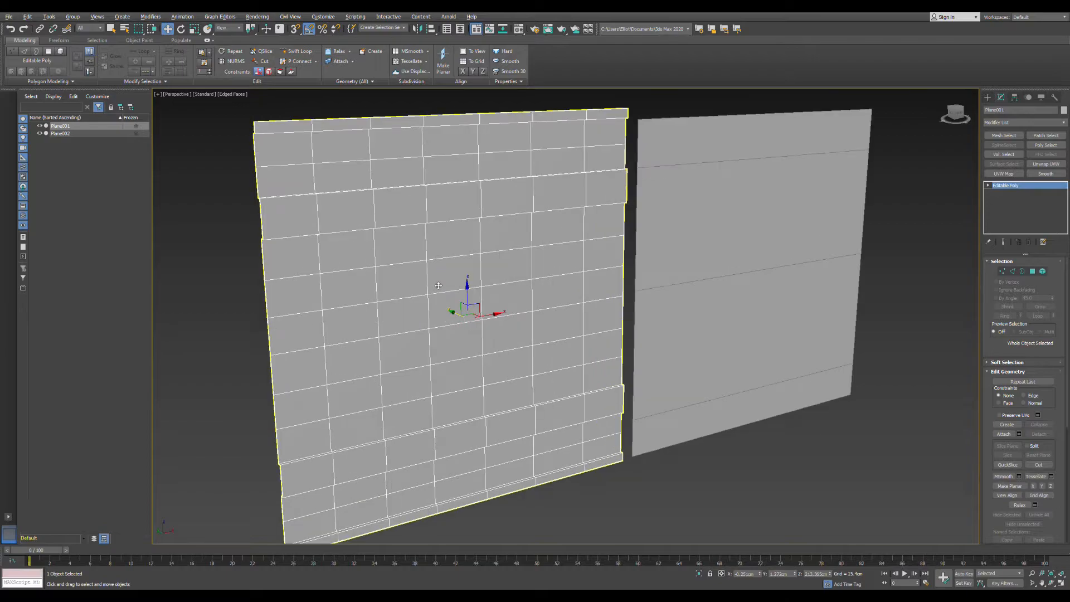
pyautogui.scroll(-3, 437, 283)
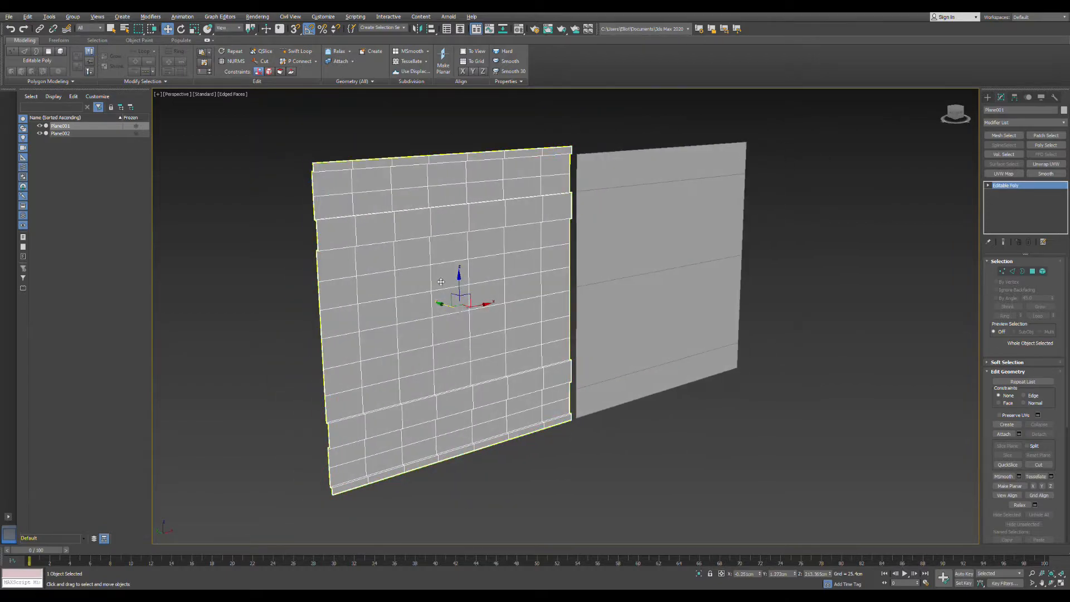
pyautogui.scroll(4, 406, 291)
pyautogui.scroll(-3, 455, 293)
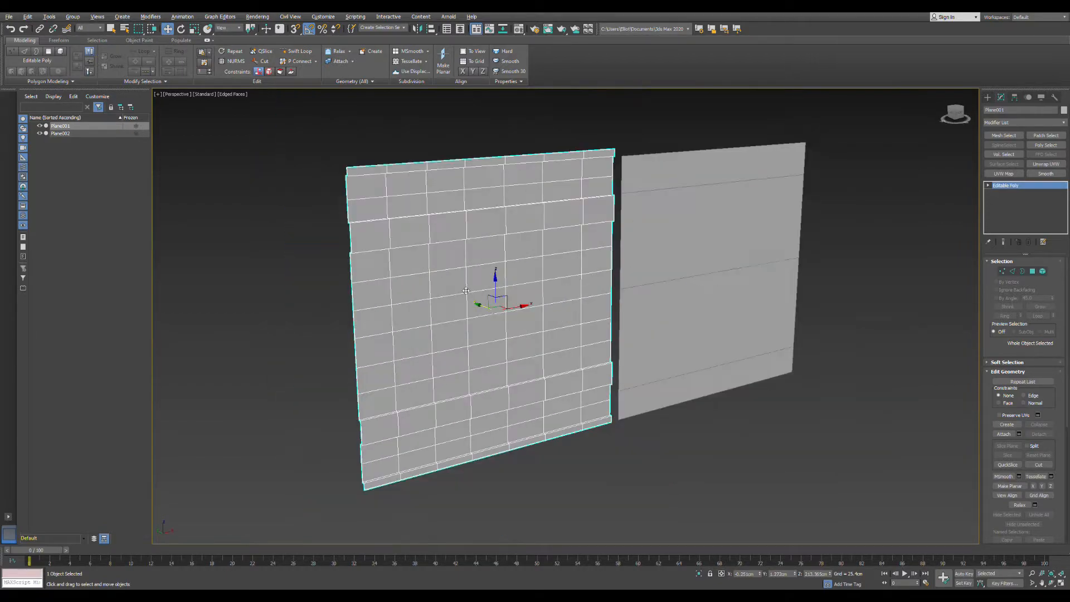
pyautogui.scroll(2, 477, 297)
pyautogui.moveTo(437, 276); pyautogui.dragTo(444, 276, button='middle')
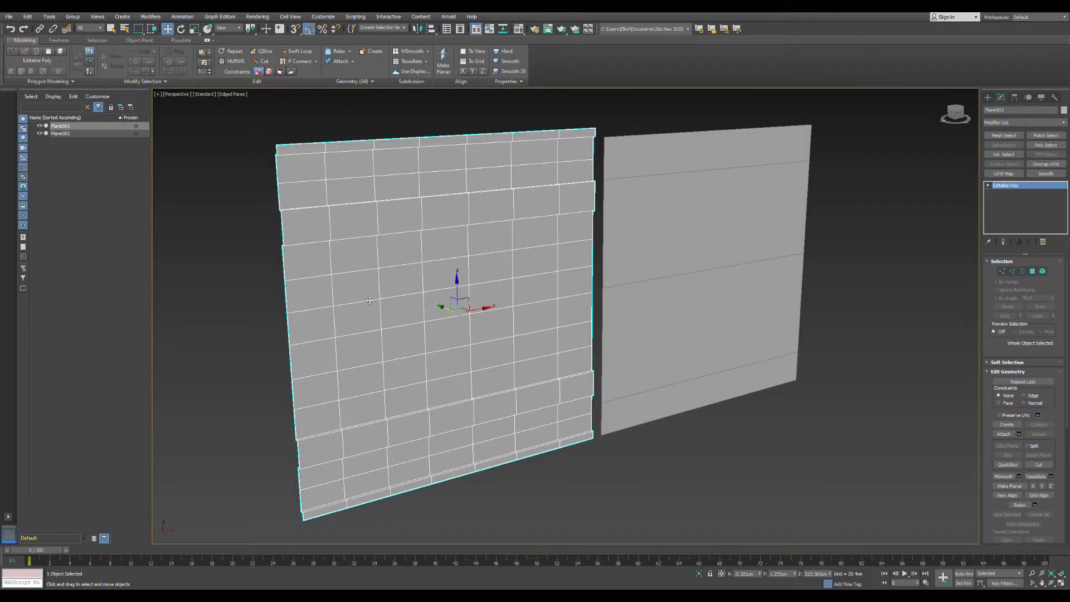
pyautogui.keyDown('alt'); pyautogui.moveTo(432, 386); pyautogui.dragTo(474, 462, button='middle'); pyautogui.keyUp('alt')
pyautogui.scroll(3, 378, 477)
pyautogui.scroll(-3, 502, 393)
pyautogui.scroll(3, 434, 241)
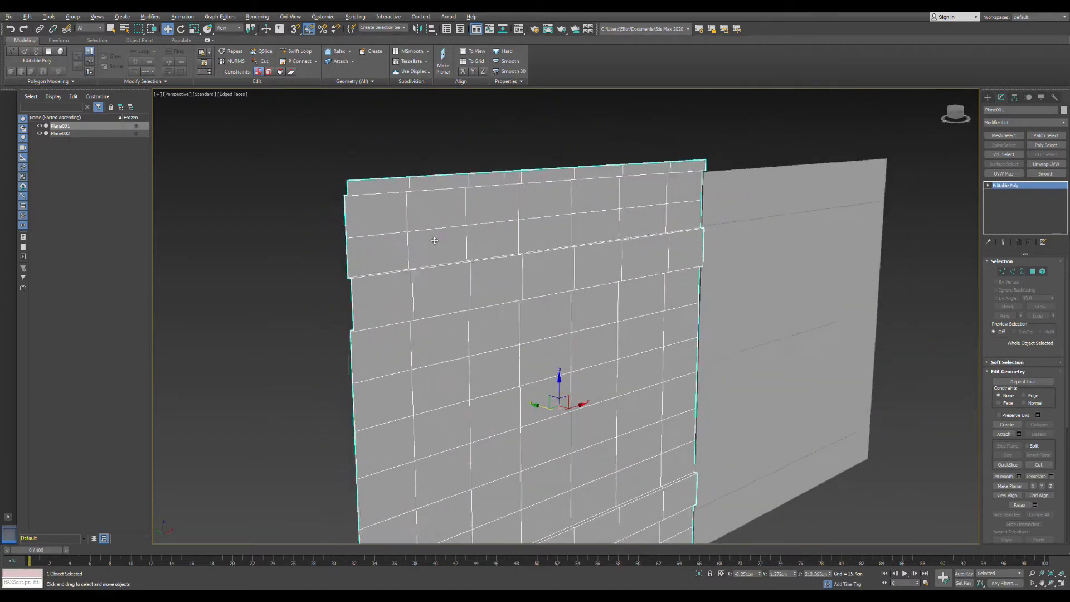
pyautogui.keyDown('alt'); pyautogui.moveTo(434, 240); pyautogui.dragTo(442, 227, button='middle'); pyautogui.keyUp('alt')
pyautogui.scroll(-3, 607, 237)
pyautogui.keyDown('alt'); pyautogui.moveTo(608, 237); pyautogui.dragTo(593, 229, button='middle'); pyautogui.keyUp('alt')
pyautogui.moveTo(649, 336); pyautogui.dragTo(586, 304, button='middle')
pyautogui.keyDown('alt'); pyautogui.moveTo(585, 305); pyautogui.dragTo(556, 302, button='middle'); pyautogui.keyUp('alt')
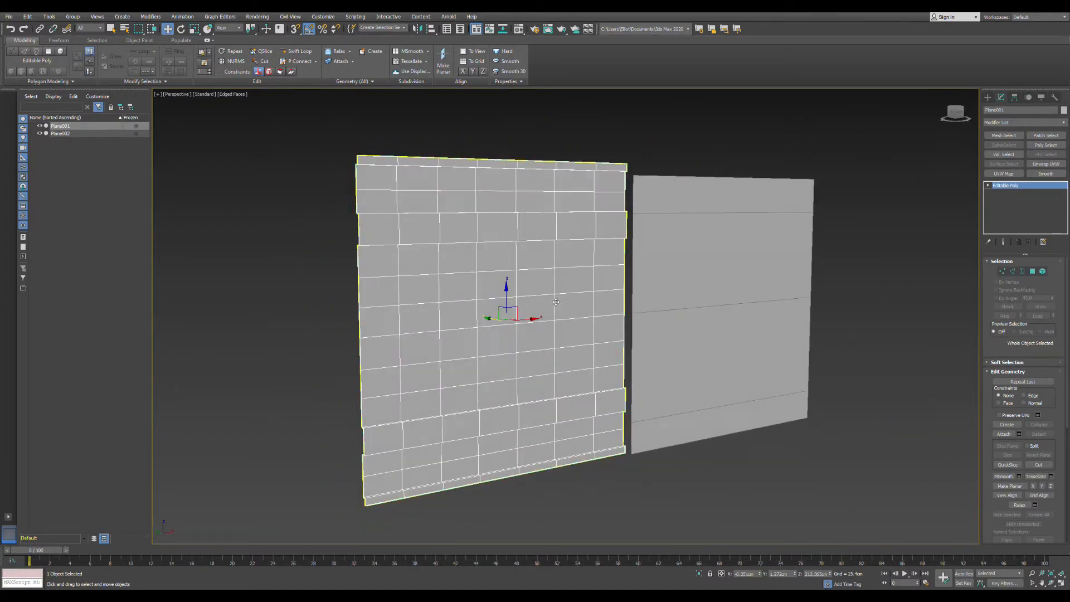
# - Select the rows of polygons between the upper and lower trim bands of the gridded wall
pyautogui.click(1033, 272)
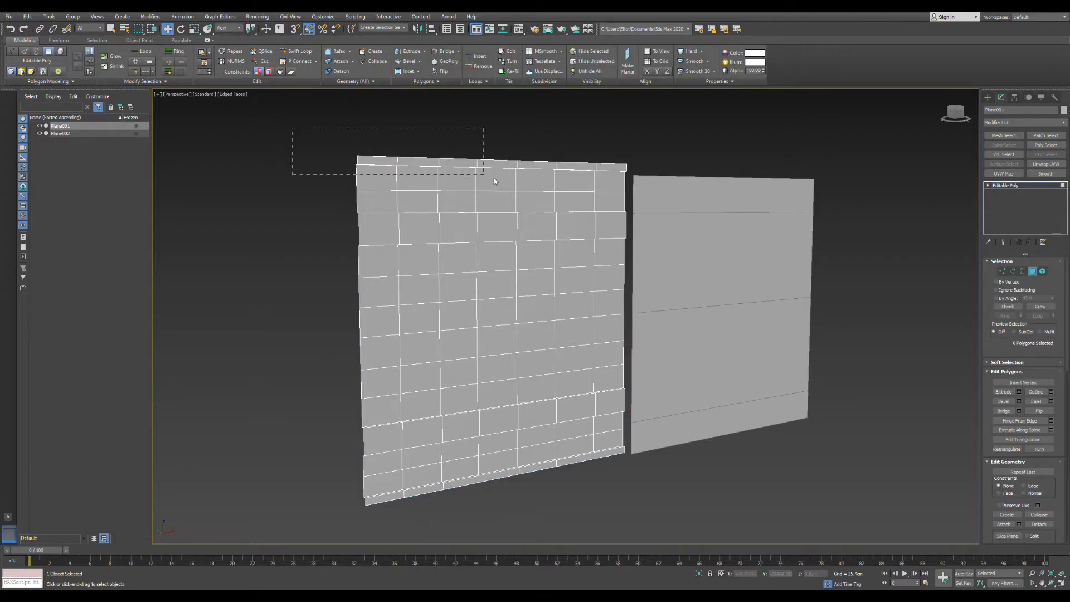
pyautogui.moveTo(495, 182); pyautogui.dragTo(640, 204)
pyautogui.moveTo(351, 265); pyautogui.dragTo(649, 369)
pyautogui.keyDown('alt'); pyautogui.moveTo(649, 369); pyautogui.dragTo(542, 300, button='middle'); pyautogui.keyUp('alt')
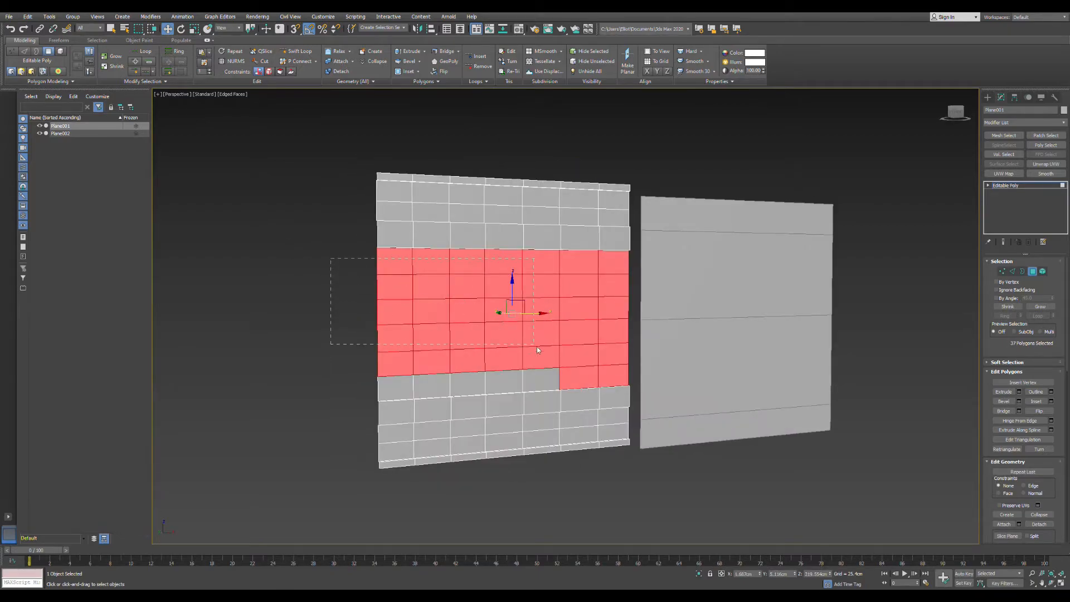
pyautogui.moveTo(537, 347); pyautogui.dragTo(606, 355)
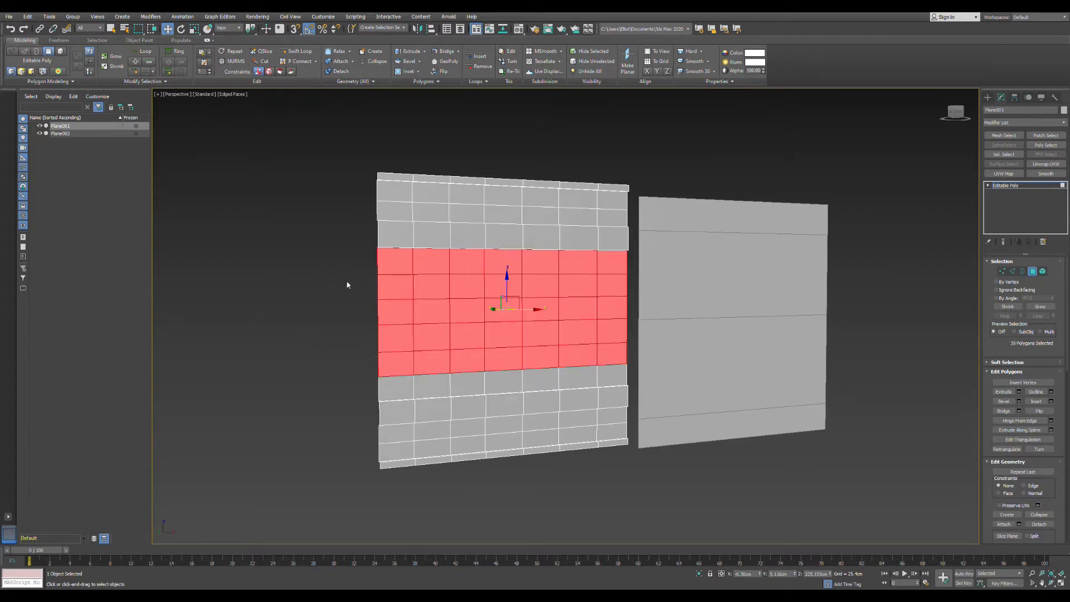
pyautogui.moveTo(474, 306); pyautogui.dragTo(635, 372)
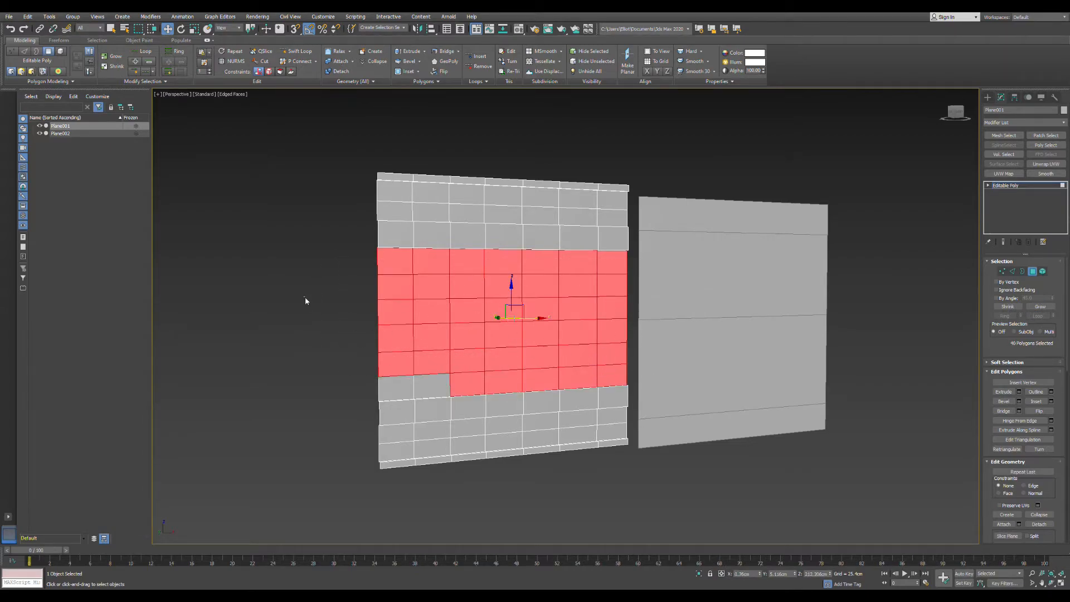
# - Select only the two-column, five-row polygon block at the gridded wall's left end, and finish by leaving polygon editing and deselecting the wall
pyautogui.moveTo(305, 298); pyautogui.dragTo(434, 378)
pyautogui.keyDown('alt'); pyautogui.moveTo(429, 371); pyautogui.dragTo(463, 349, button='middle'); pyautogui.keyUp('alt')
pyautogui.keyDown('alt'); pyautogui.moveTo(449, 299); pyautogui.dragTo(477, 345, button='middle'); pyautogui.keyUp('alt')
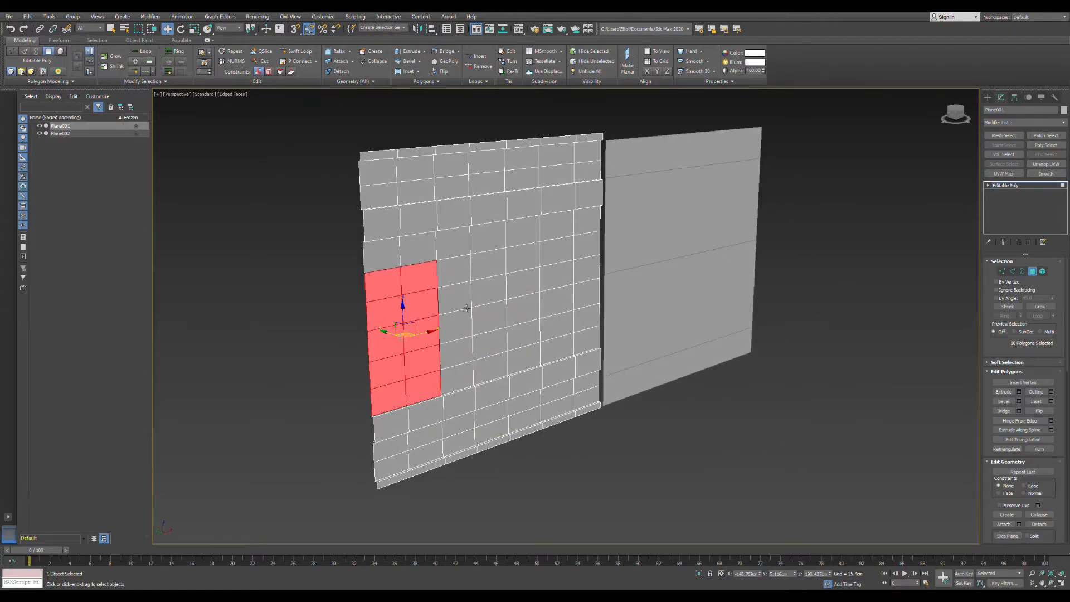
pyautogui.keyDown('alt'); pyautogui.moveTo(427, 308); pyautogui.dragTo(455, 318, button='middle'); pyautogui.keyUp('alt')
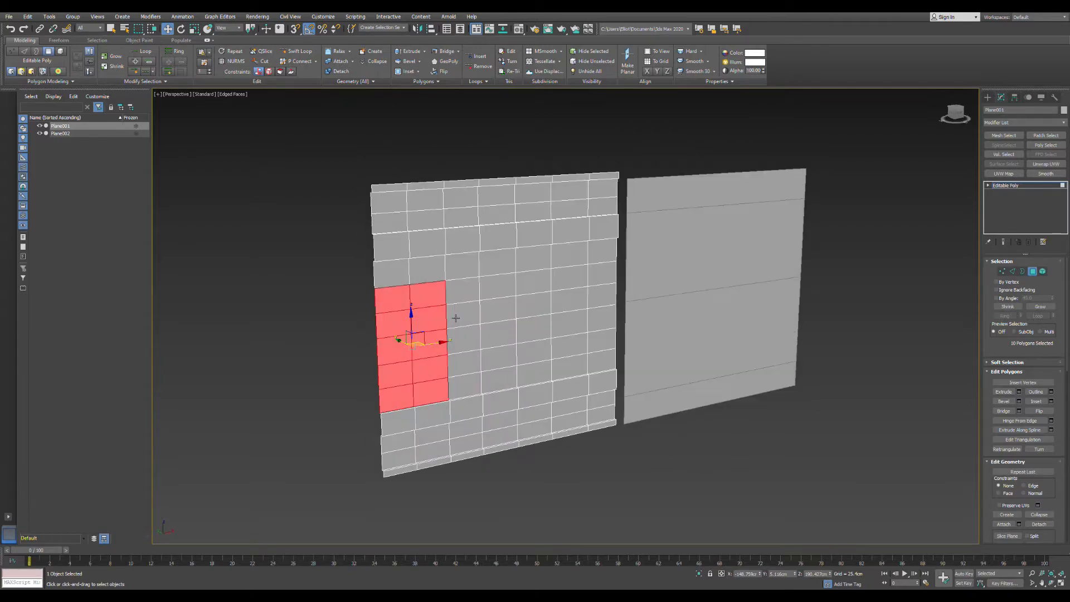
pyautogui.click(1032, 272)
pyautogui.keyDown('alt'); pyautogui.moveTo(453, 244); pyautogui.dragTo(494, 243, button='middle'); pyautogui.keyUp('alt')
pyautogui.click(435, 167)
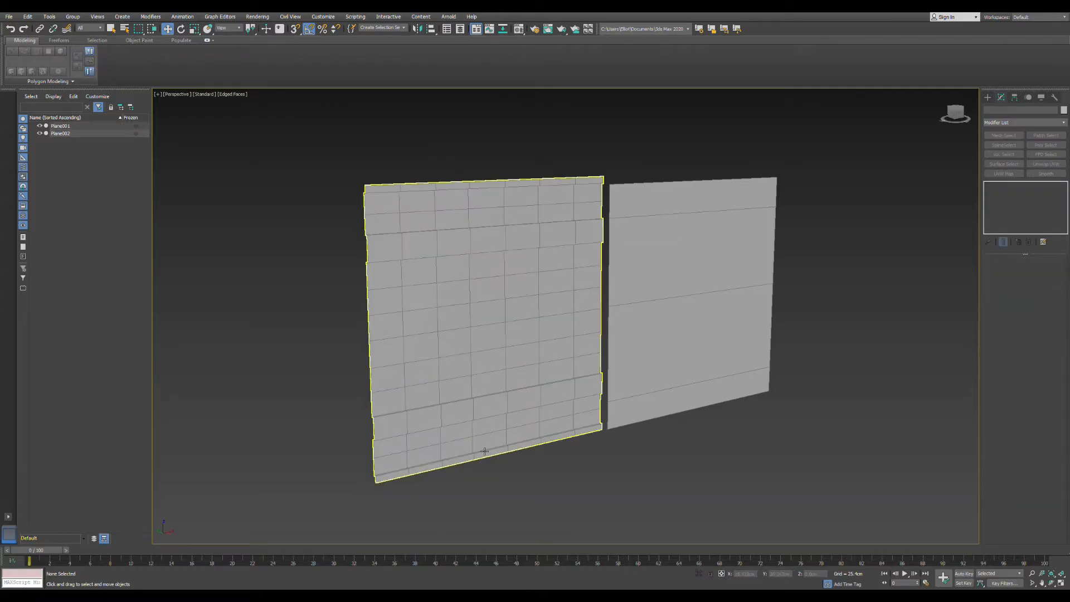
# - Reselect the gridded wall plane and examine the ledges of its lower trim band and base
pyautogui.keyDown('alt'); pyautogui.moveTo(399, 436); pyautogui.dragTo(526, 380, button='middle'); pyautogui.keyUp('alt')
pyautogui.click(526, 380)
pyautogui.scroll(4, 526, 380)
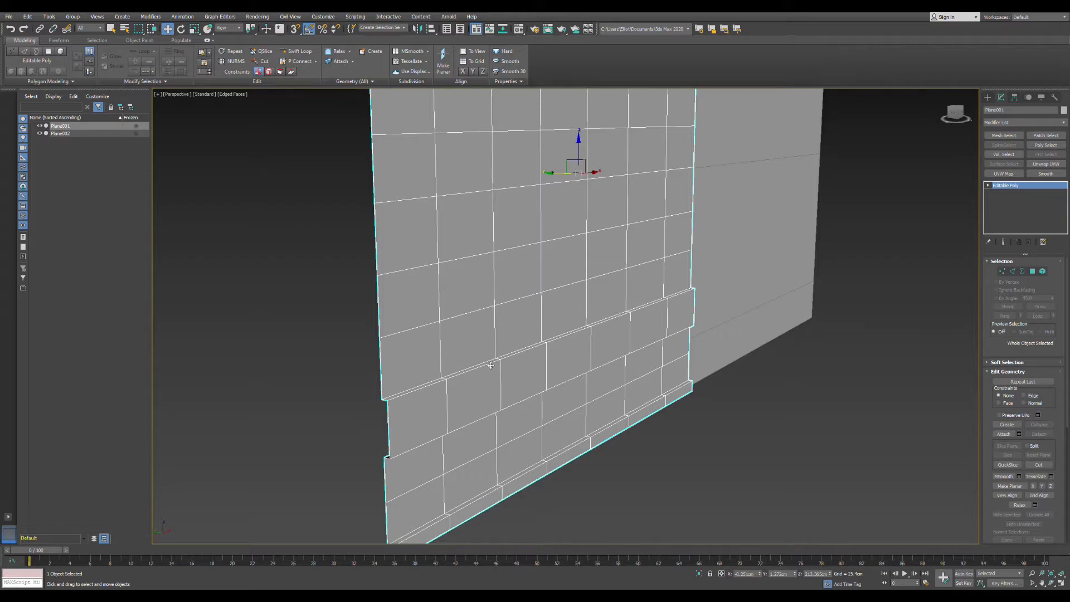
pyautogui.scroll(-3, 473, 437)
pyautogui.keyDown('alt'); pyautogui.moveTo(473, 437); pyautogui.dragTo(453, 309, button='middle'); pyautogui.keyUp('alt')
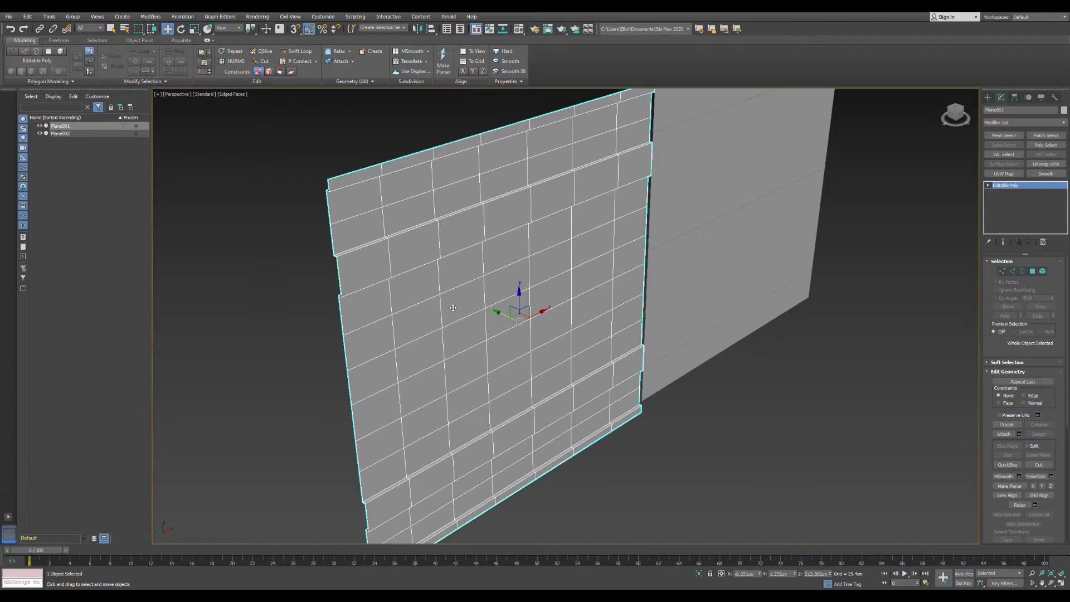
pyautogui.scroll(-3, 453, 308)
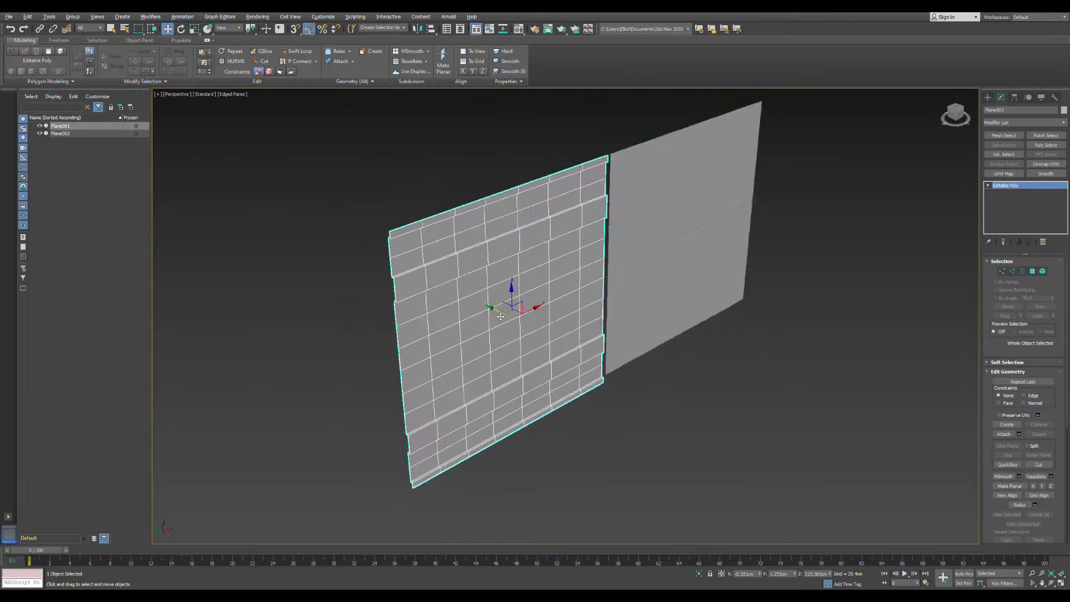
# - Compare the gridded wall plane with the plain plane from several angles and distances, and deselect the gridded wall
pyautogui.keyDown('alt'); pyautogui.moveTo(453, 308); pyautogui.dragTo(493, 315, button='middle'); pyautogui.keyUp('alt')
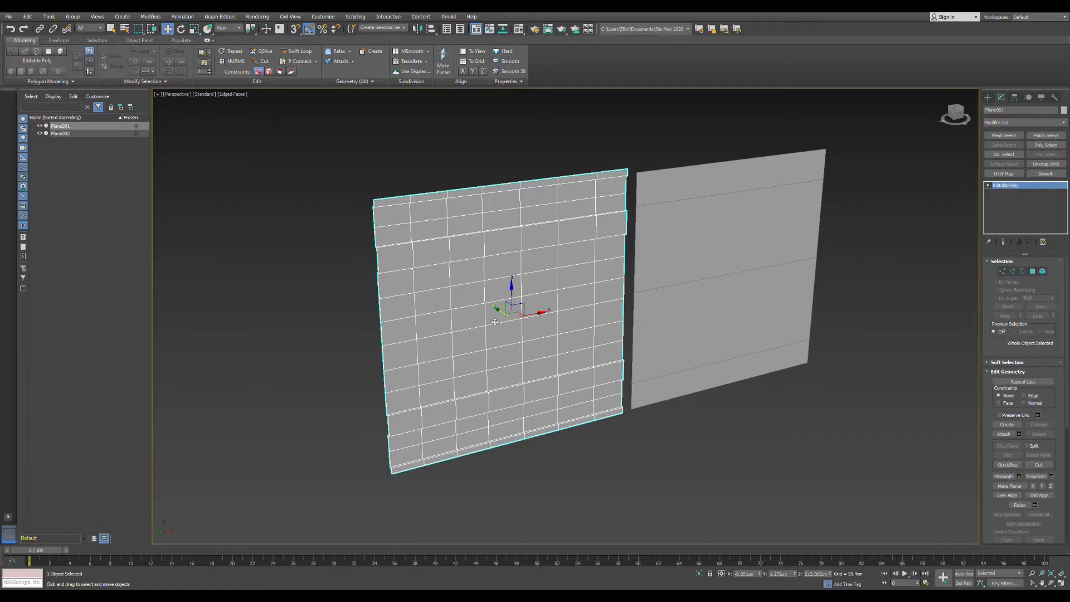
pyautogui.keyDown('alt'); pyautogui.moveTo(492, 192); pyautogui.dragTo(445, 199, button='middle'); pyautogui.keyUp('alt')
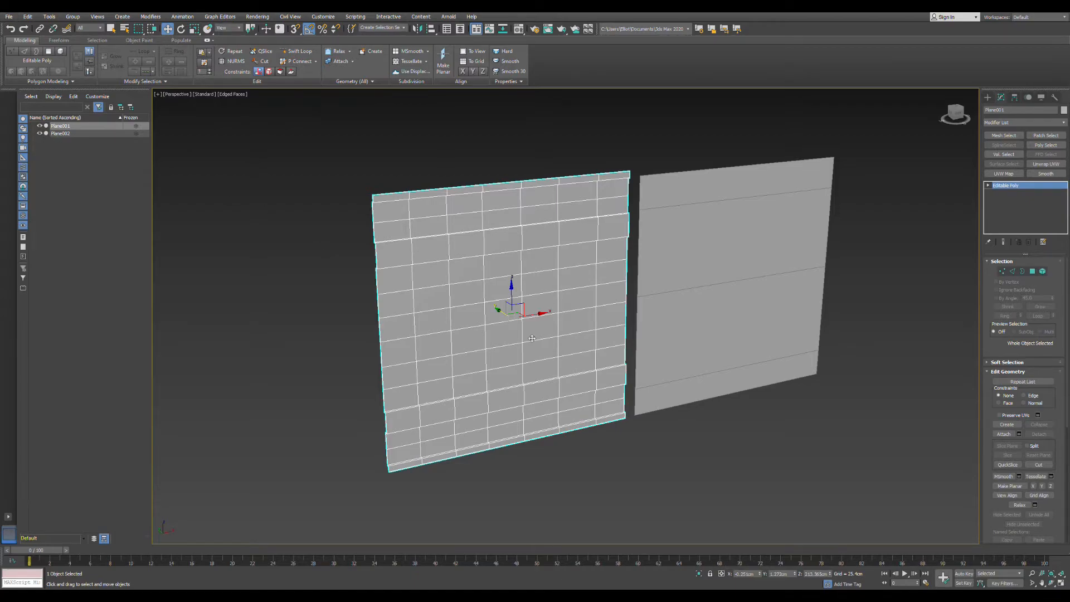
pyautogui.moveTo(549, 312); pyautogui.dragTo(507, 325, button='middle')
pyautogui.click(604, 448)
pyautogui.scroll(3, 465, 313)
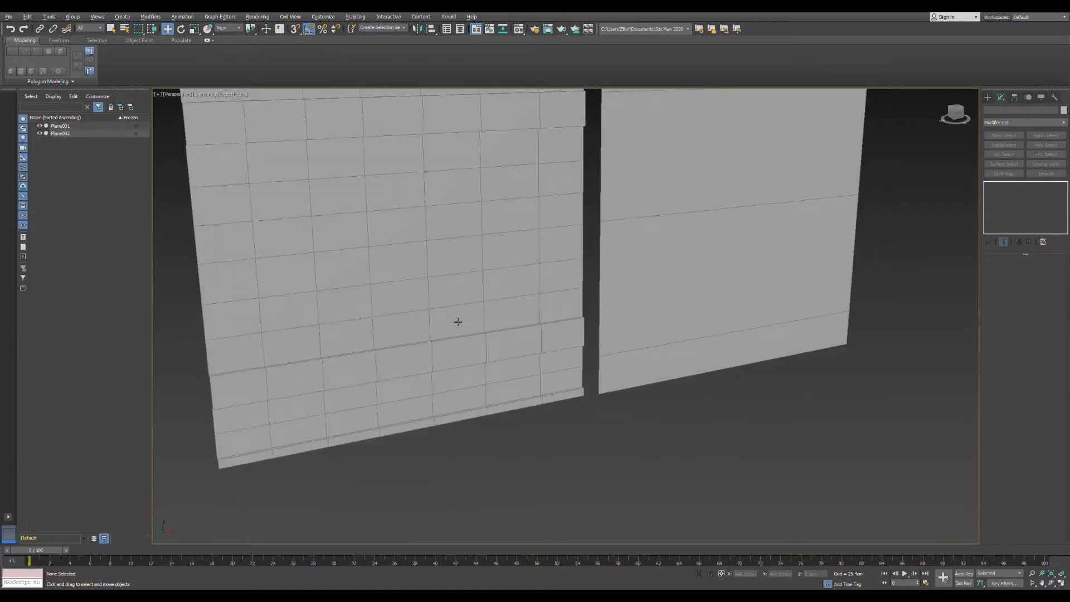
pyautogui.scroll(-4, 456, 320)
pyautogui.scroll(1, 453, 313)
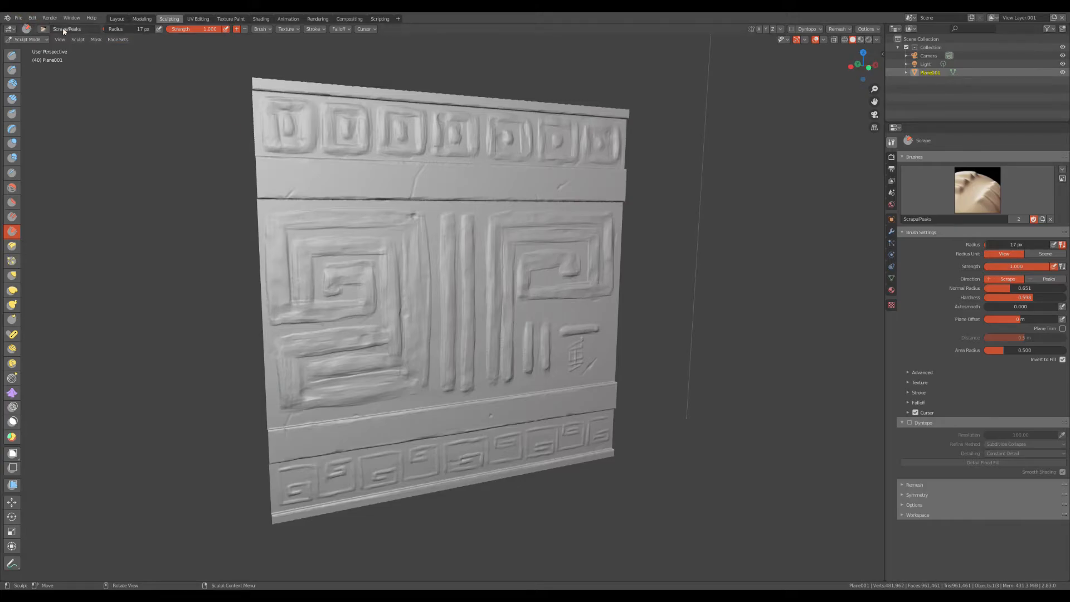
# - Switch to Blender, examine the sculpted wall's carvings and trim bands from several angles, and locate the file export and import options
pyautogui.click(19, 18)
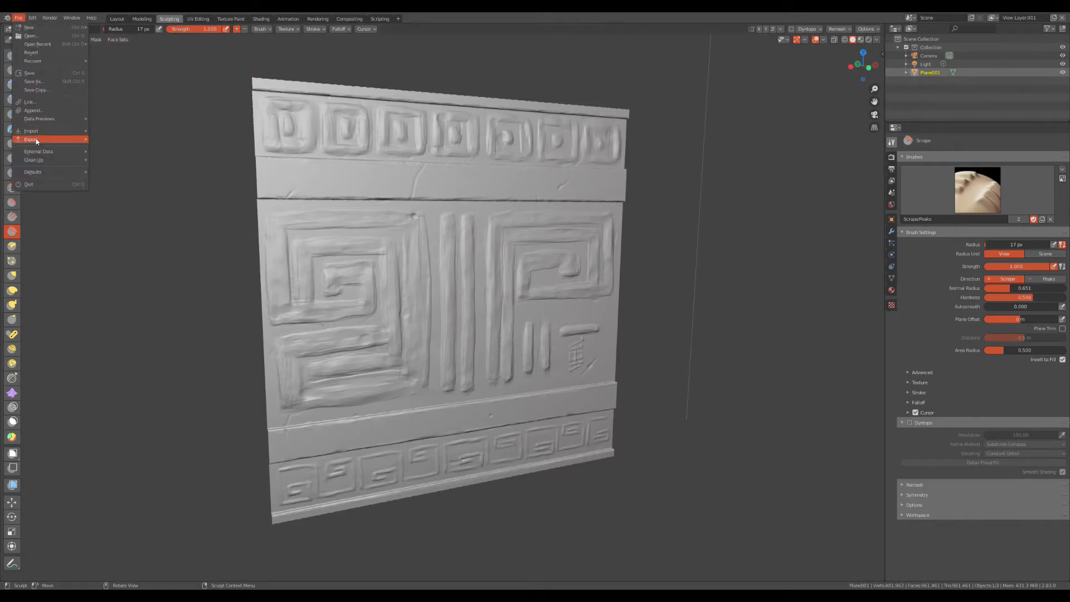
pyautogui.moveTo(34, 140)
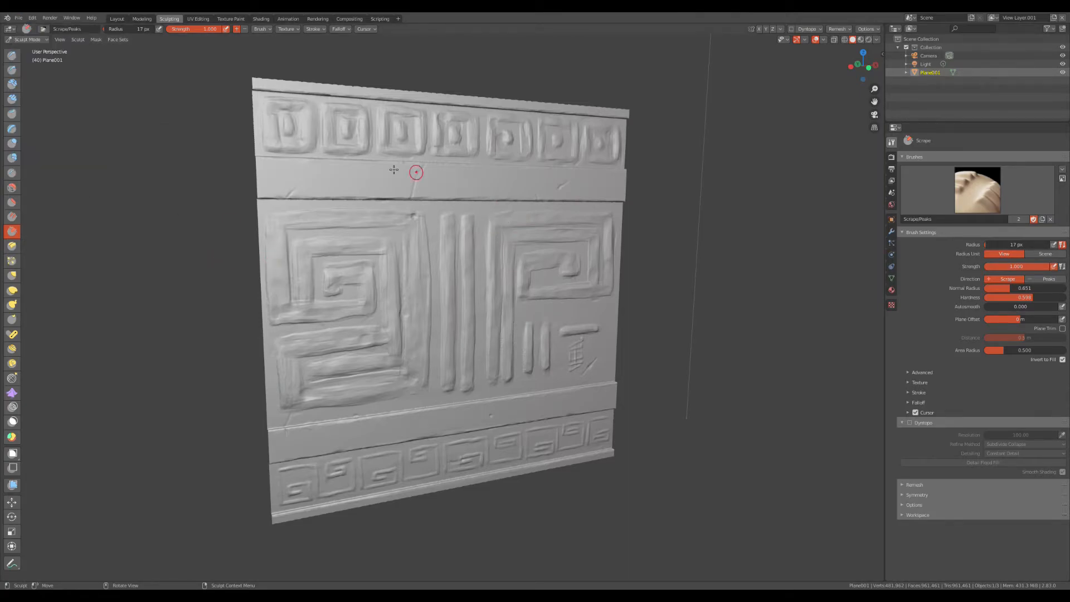
pyautogui.moveTo(477, 260)
pyautogui.mouseDown(button='middle')
pyautogui.moveTo(442, 268)
pyautogui.moveTo(355, 227)
pyautogui.moveTo(456, 208)
pyautogui.moveTo(408, 258)
pyautogui.moveTo(447, 301)
pyautogui.moveTo(507, 306)
pyautogui.mouseUp(button='middle')
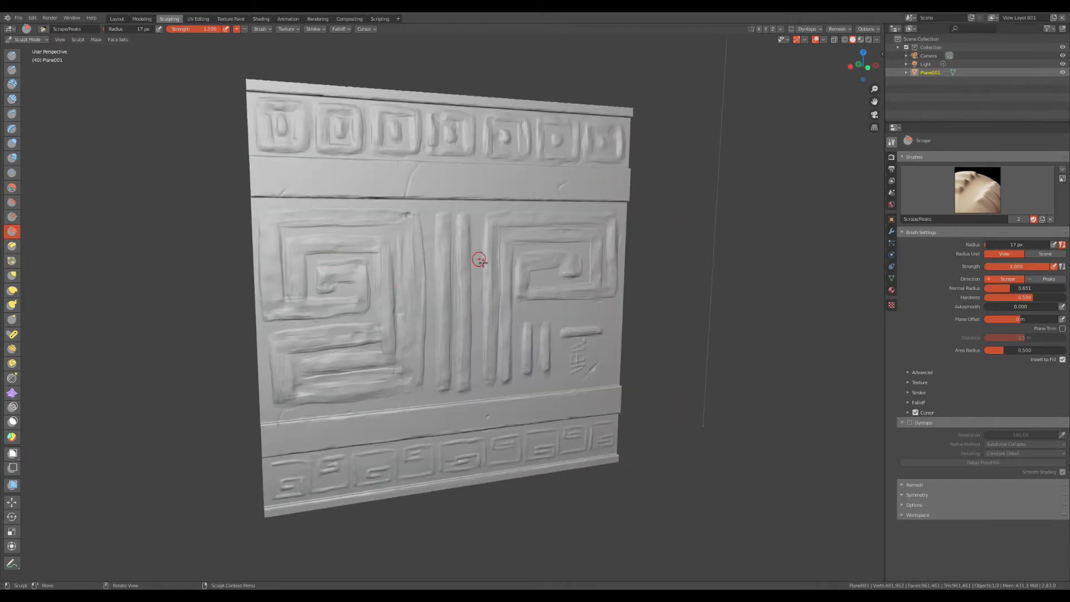
pyautogui.moveTo(479, 260); pyautogui.dragTo(466, 259, button='middle')
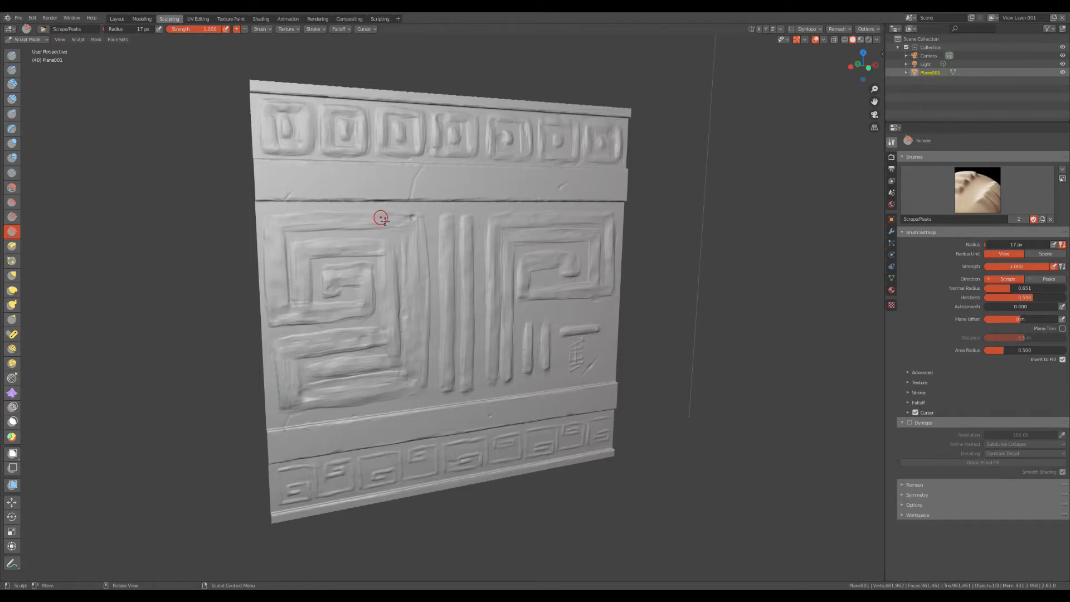
pyautogui.moveTo(385, 221)
pyautogui.mouseDown(button='middle')
pyautogui.moveTo(375, 206)
pyautogui.moveTo(385, 215)
pyautogui.mouseUp(button='middle')
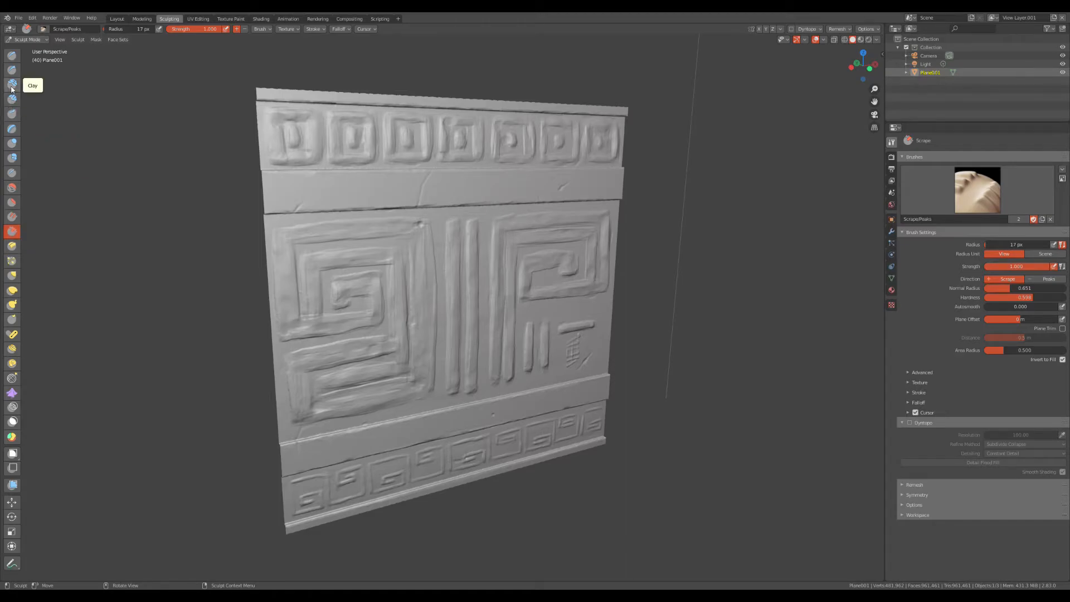
pyautogui.moveTo(379, 223); pyautogui.dragTo(356, 196, button='middle')
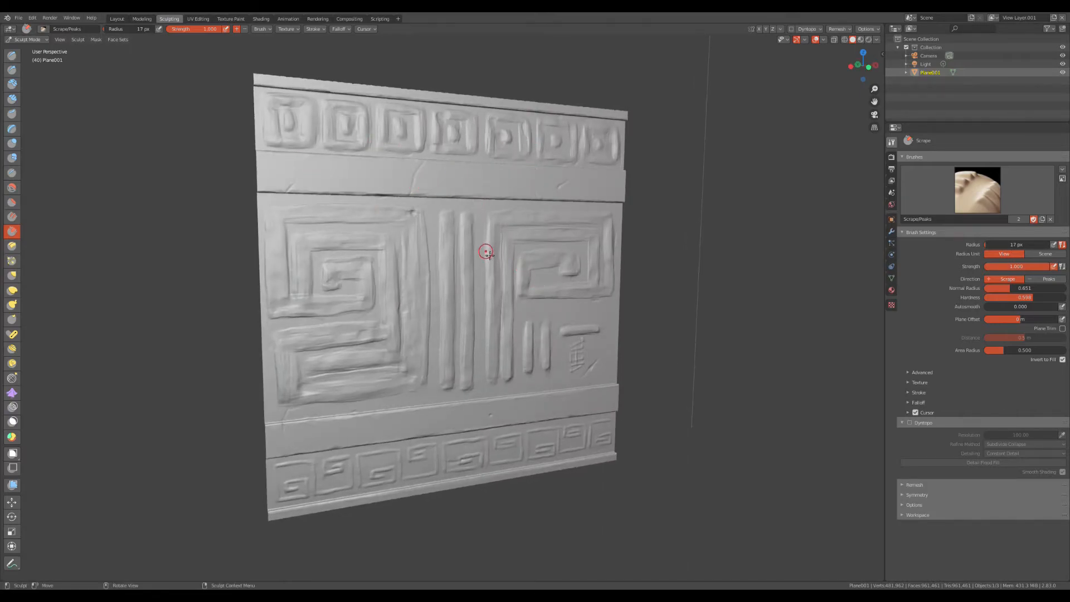
pyautogui.moveTo(480, 214)
pyautogui.mouseDown(button='middle')
pyautogui.moveTo(484, 230)
pyautogui.moveTo(467, 234)
pyautogui.moveTo(474, 212)
pyautogui.mouseUp(button='middle')
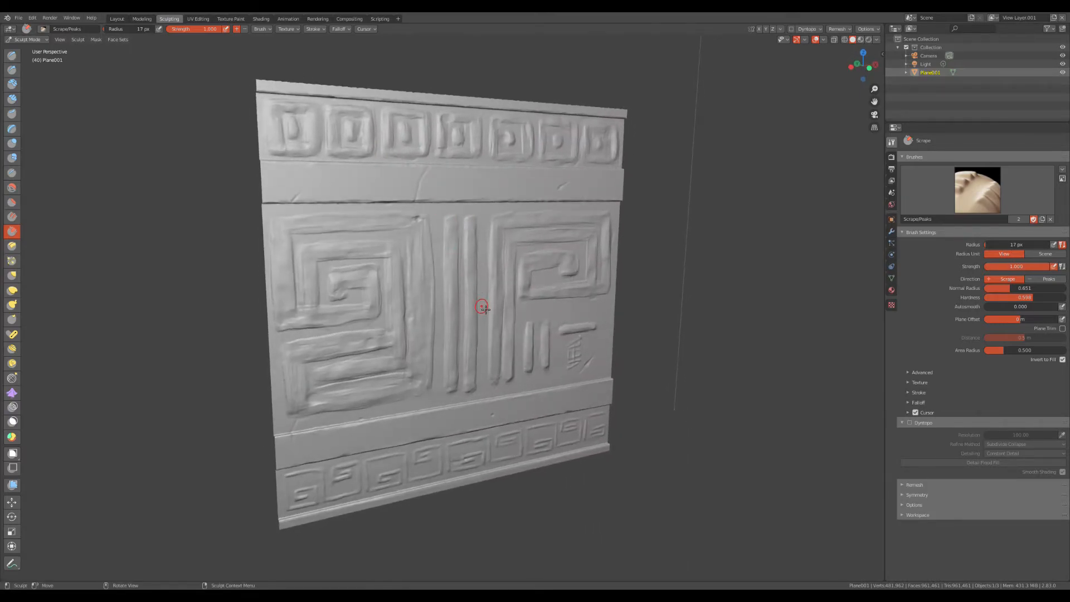
pyautogui.moveTo(479, 304); pyautogui.dragTo(456, 254, button='middle')
pyautogui.moveTo(435, 176)
pyautogui.mouseDown(button='middle')
pyautogui.moveTo(422, 191)
pyautogui.moveTo(388, 186)
pyautogui.mouseUp(button='middle')
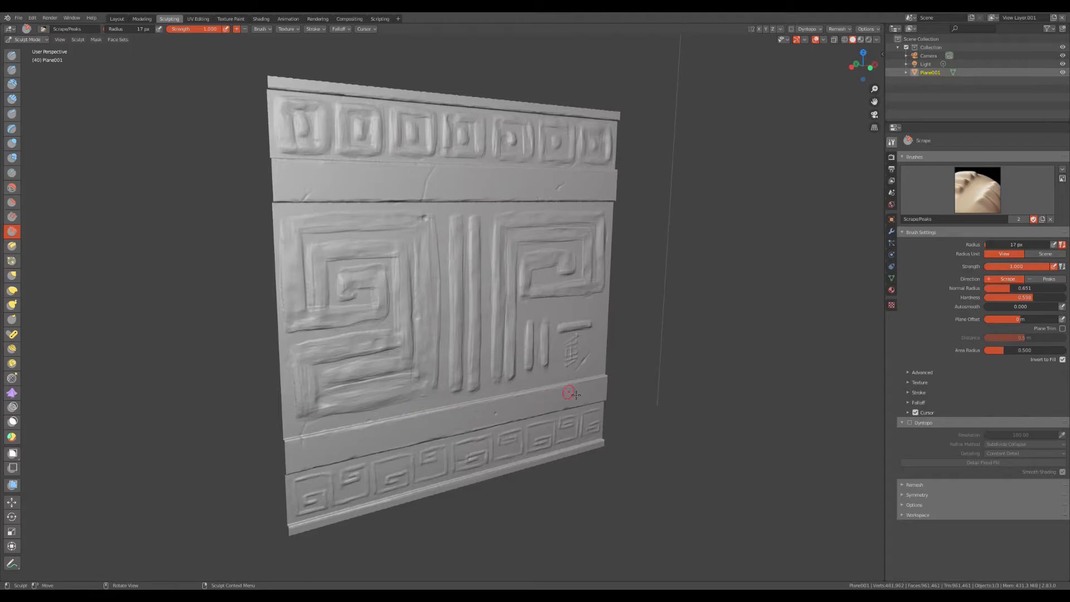
pyautogui.moveTo(421, 356); pyautogui.dragTo(425, 304, button='middle')
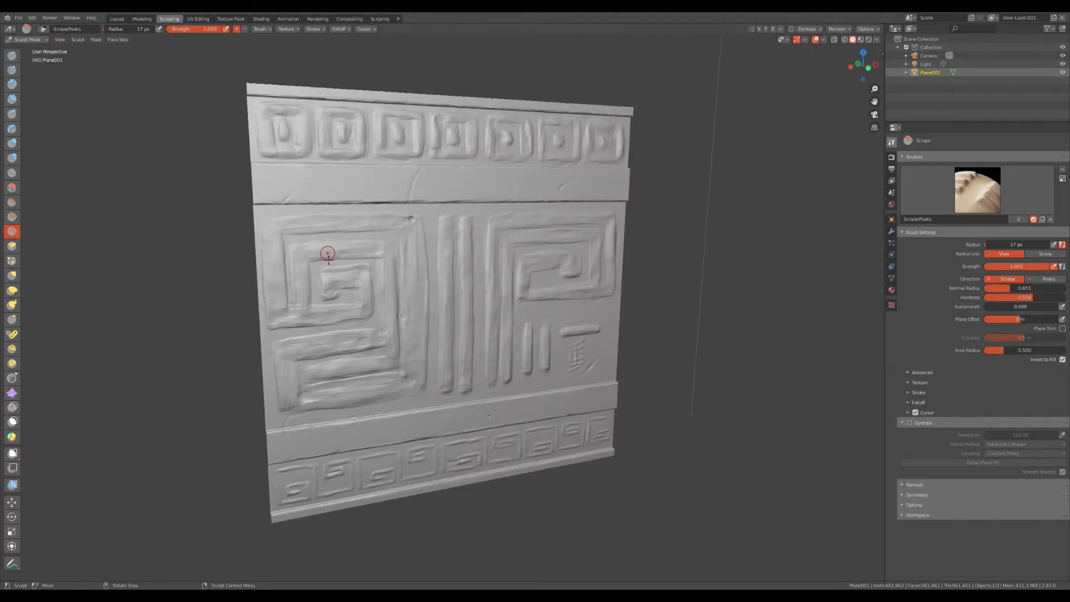
pyautogui.moveTo(489, 262); pyautogui.dragTo(482, 256, button='middle')
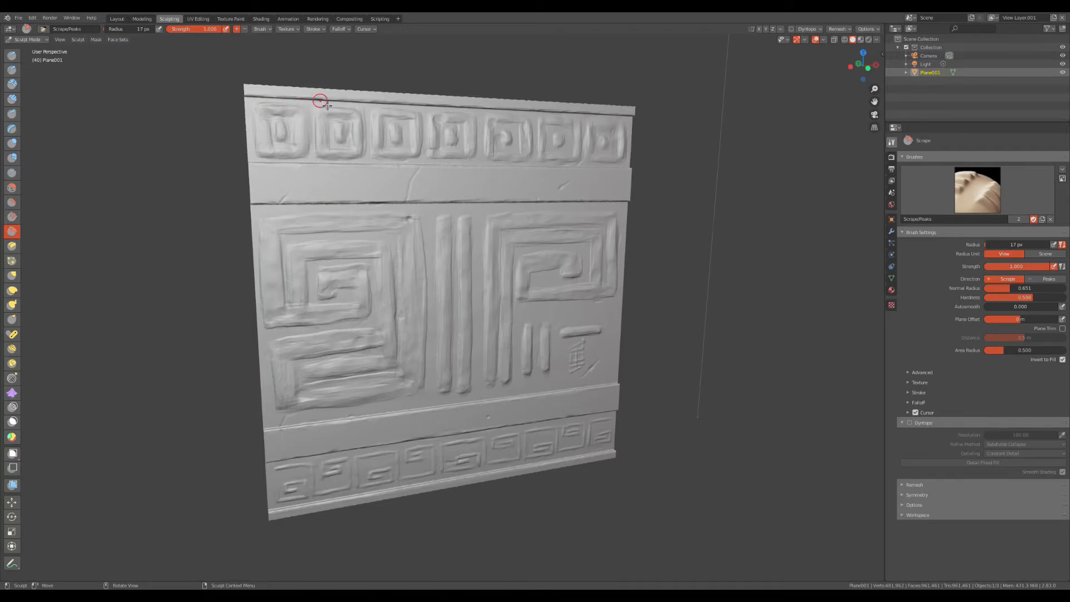
pyautogui.click(18, 18)
pyautogui.moveTo(31, 132)
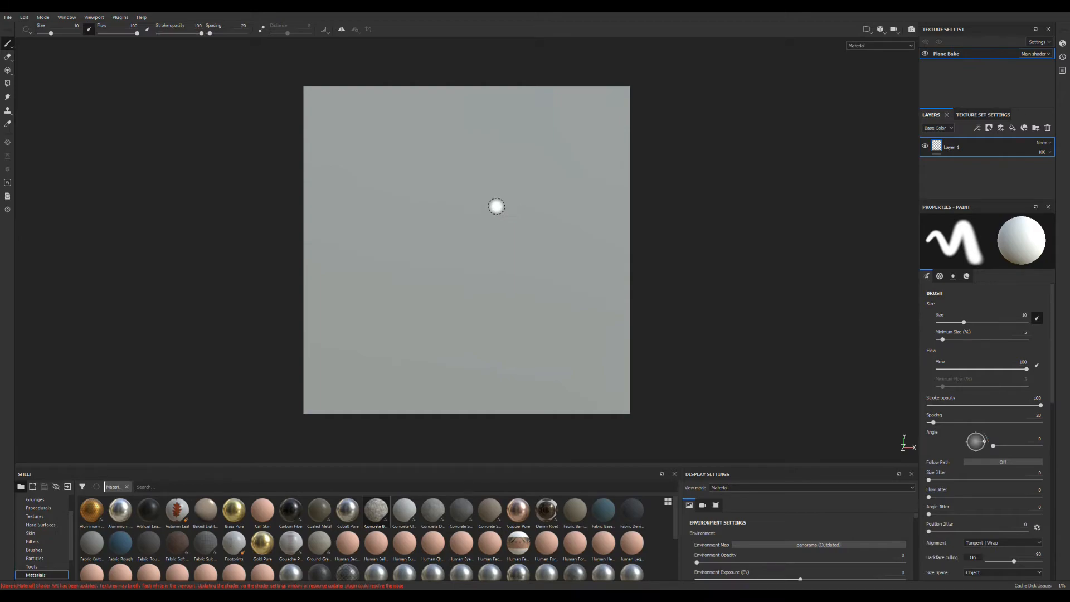
# - Switch to Substance Painter, try a short white brush stroke on the blank plane, and undo it
pyautogui.keyDown('ctrl'); pyautogui.moveTo(484, 224); pyautogui.dragTo(514, 213); pyautogui.keyUp('ctrl')
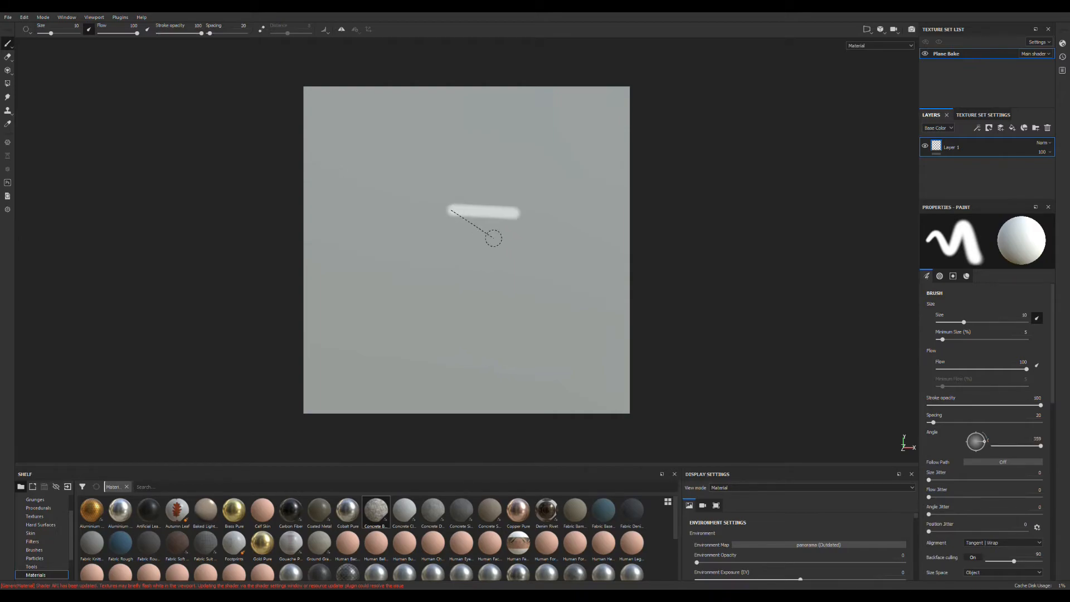
pyautogui.hotkey('ctrl', 'z')
pyautogui.keyDown('alt'); pyautogui.moveTo(492, 236); pyautogui.dragTo(494, 223, button='right'); pyautogui.keyUp('alt')
pyautogui.moveTo(493, 223)
pyautogui.keyDown('alt'); pyautogui.mouseDown()
pyautogui.moveTo(526, 258)
pyautogui.moveTo(521, 201)
pyautogui.moveTo(487, 208)
pyautogui.mouseUp(); pyautogui.keyUp('alt')
pyautogui.keyDown('alt'); pyautogui.moveTo(488, 208); pyautogui.dragTo(496, 246, button='right'); pyautogui.keyUp('alt')
pyautogui.keyDown('alt'); pyautogui.moveTo(496, 246); pyautogui.dragTo(504, 230); pyautogui.keyUp('alt')
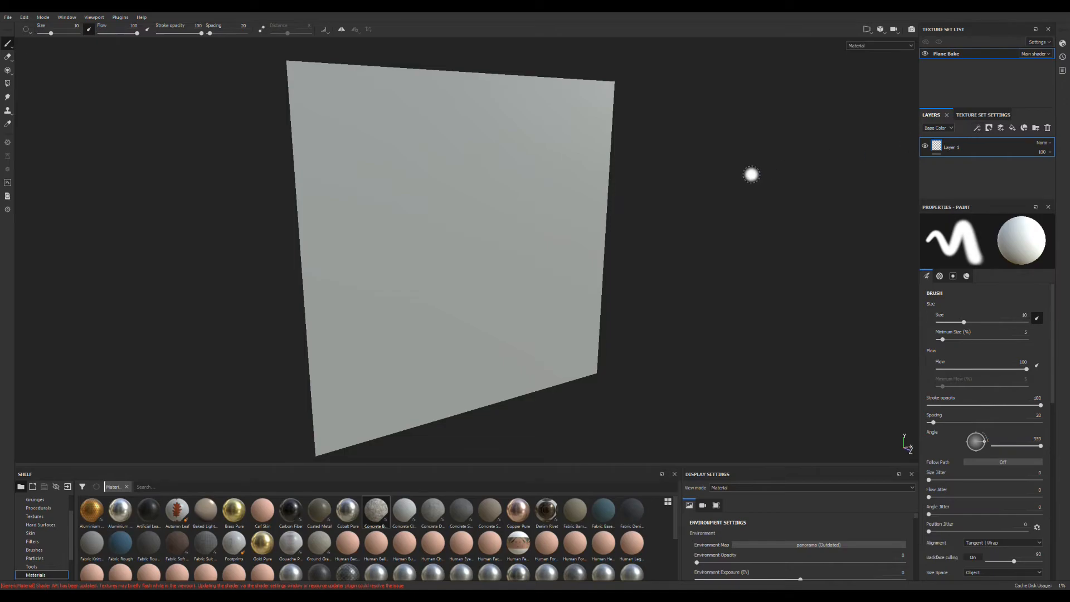
# - Show the texture set settings with more room for the mesh maps and open mesh map baking for Plane Bake
pyautogui.click(995, 115)
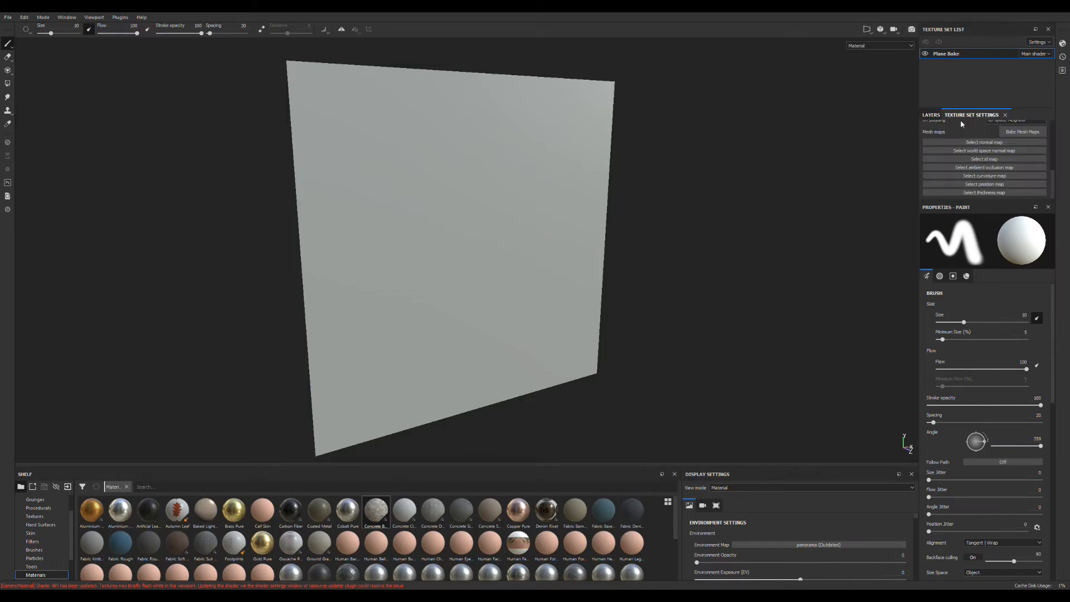
pyautogui.scroll(-3, 986, 161)
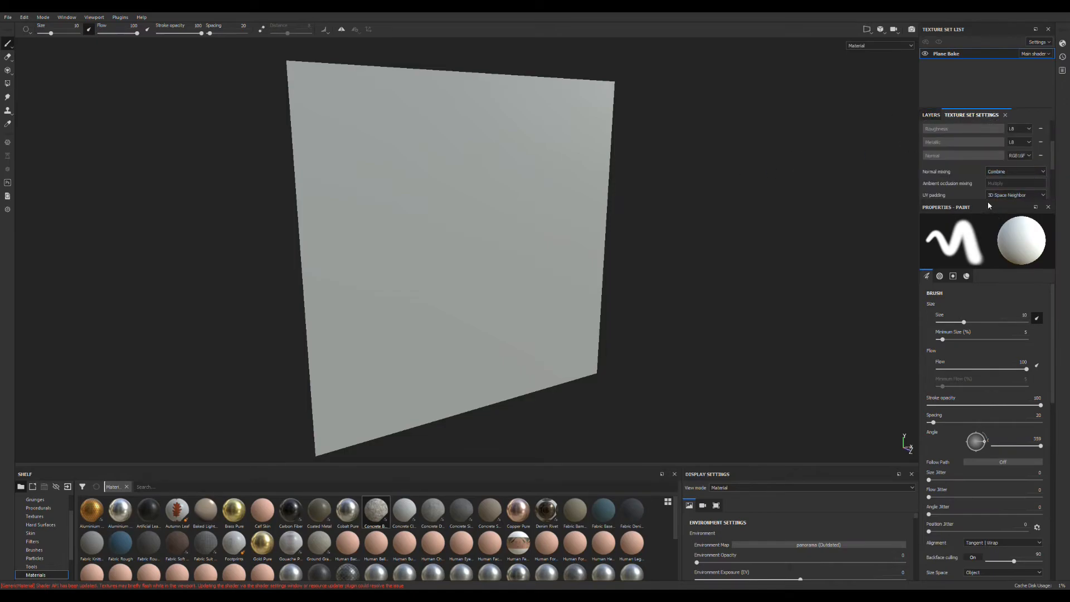
pyautogui.moveTo(990, 205); pyautogui.dragTo(991, 303)
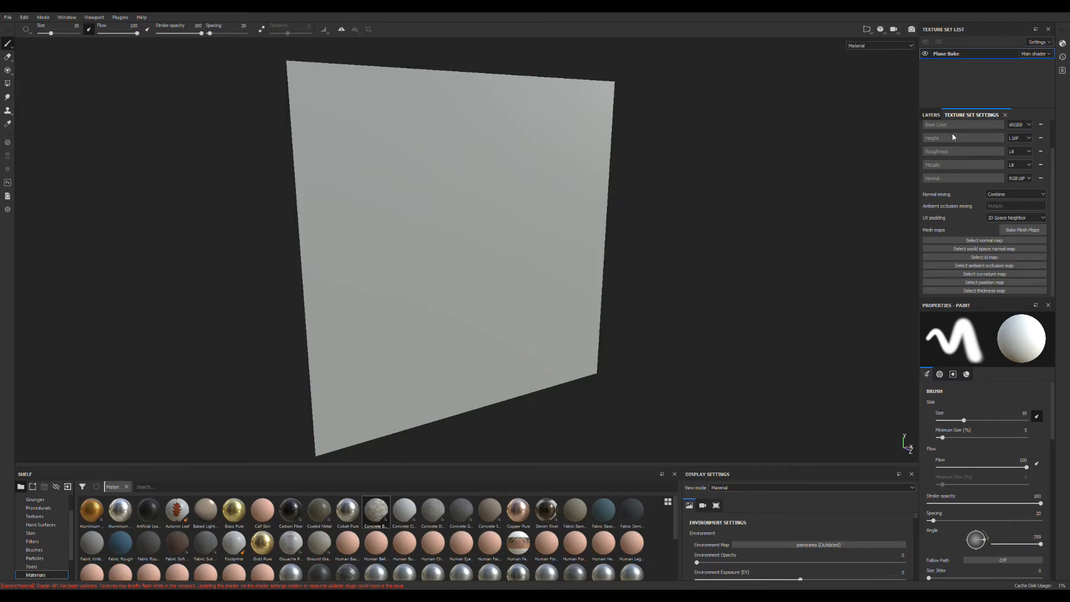
pyautogui.click(1026, 231)
# - Bake the mesh maps for Plane Bake, including normal, world space normal, ambient occlusion, position and thickness
pyautogui.press('c')
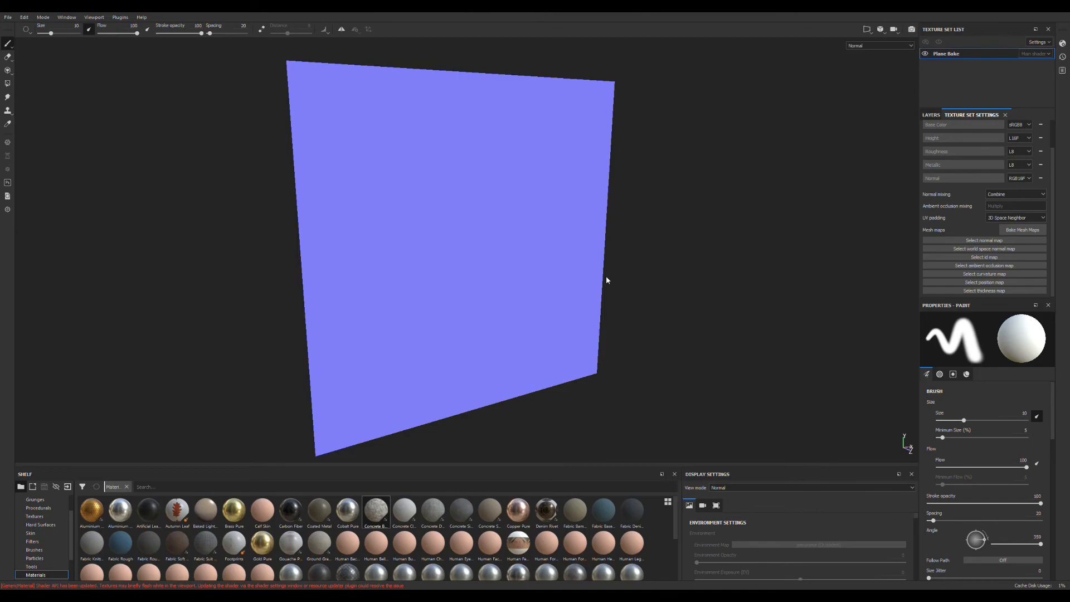
pyautogui.press('b')
pyautogui.press('b')
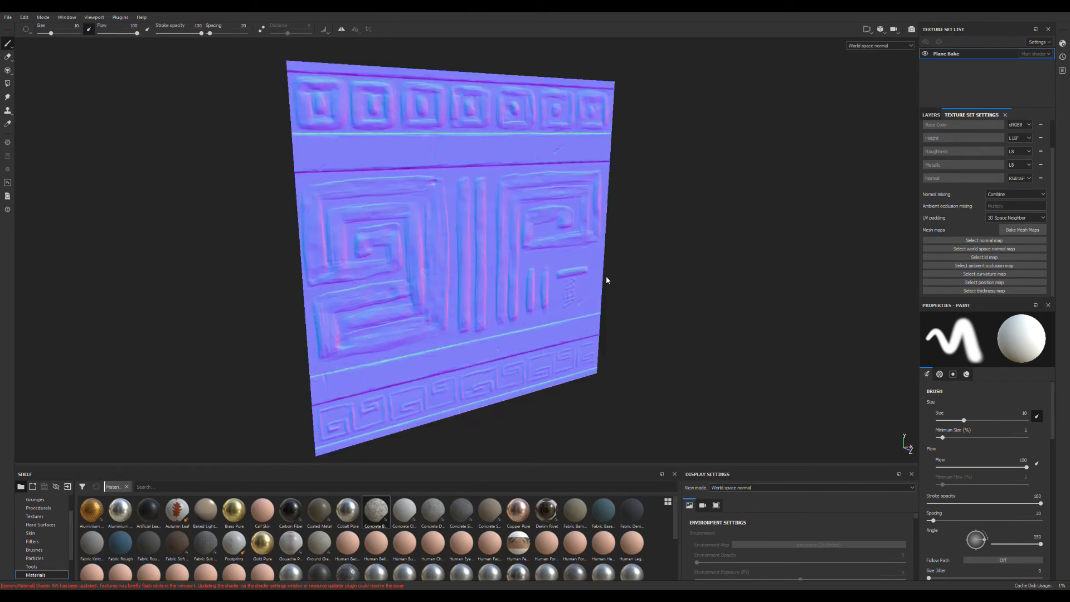
pyautogui.press('b')
pyautogui.press('b')
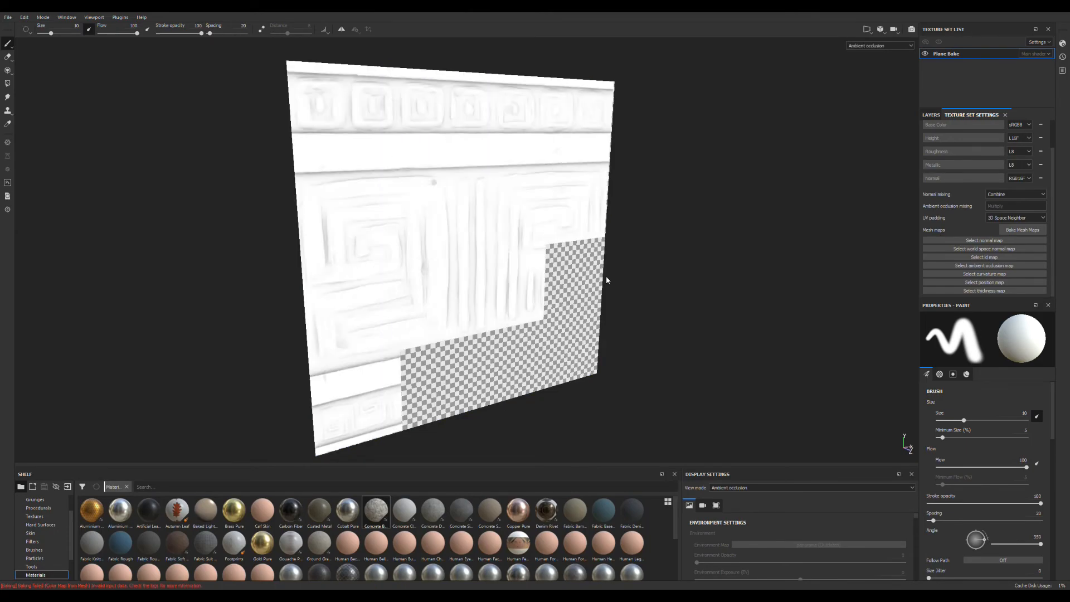
pyautogui.press('b')
pyautogui.press('b')
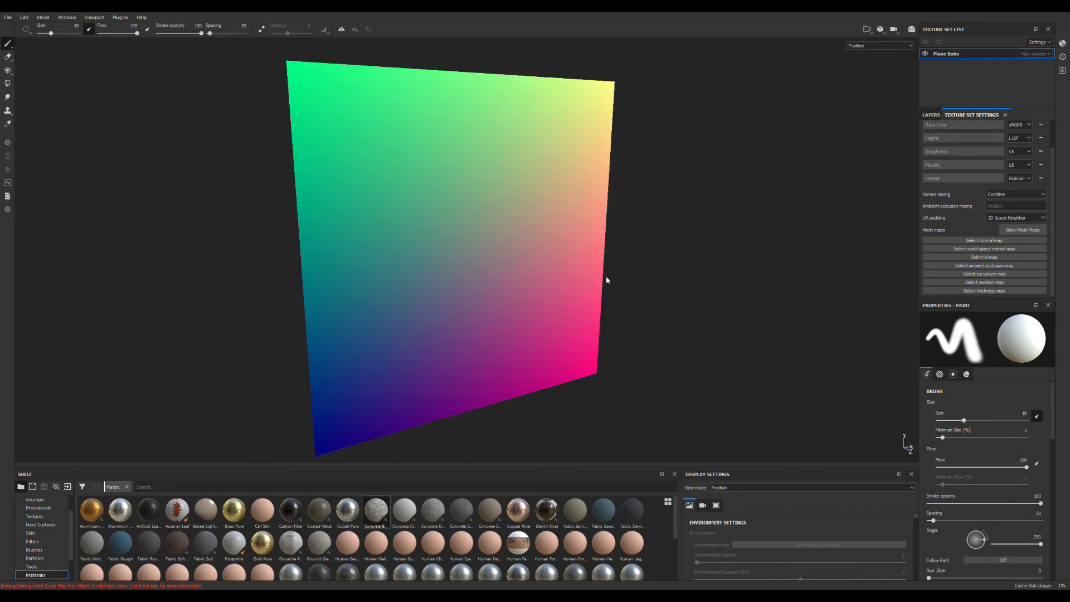
pyautogui.press('b')
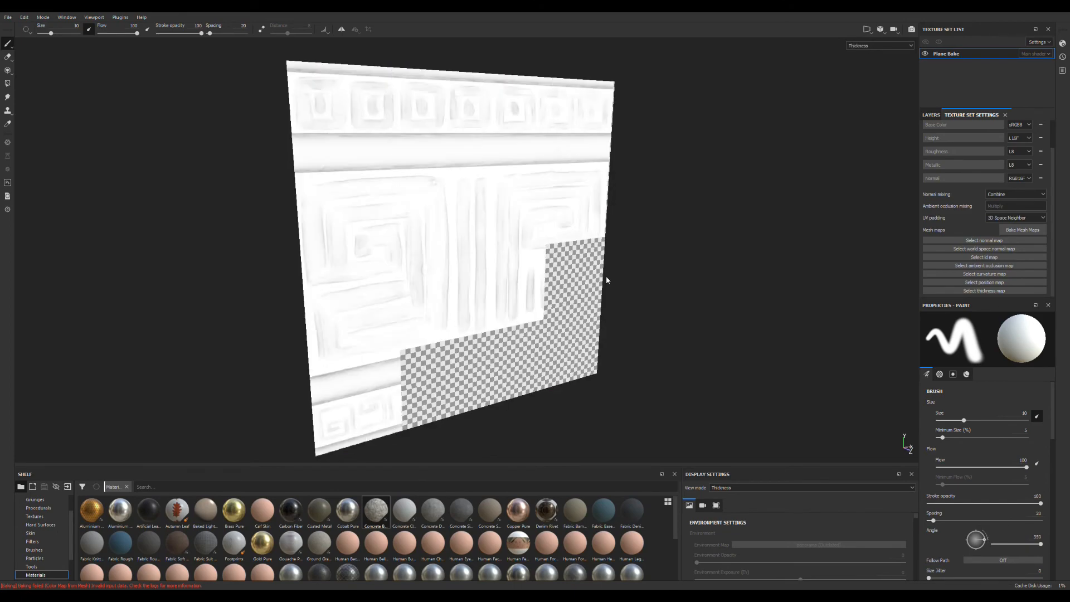
pyautogui.press('b')
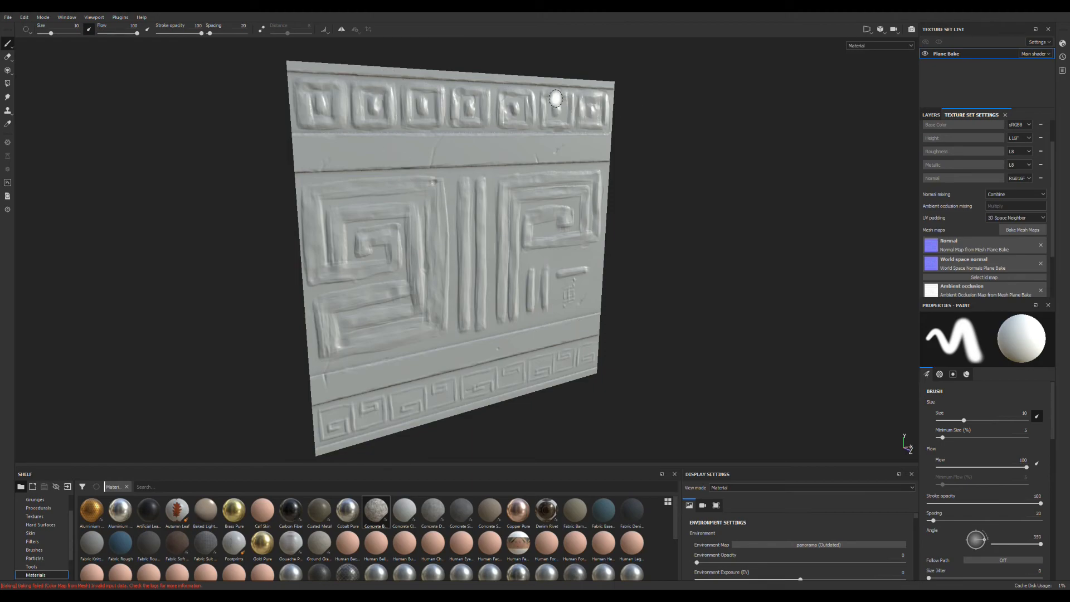
# - Apply the Cobalt Pure material to the baked plane as a layer and examine the carved relief from different angles
pyautogui.moveTo(425, 215)
pyautogui.keyDown('alt'); pyautogui.mouseDown()
pyautogui.moveTo(426, 200)
pyautogui.moveTo(521, 156)
pyautogui.moveTo(473, 196)
pyautogui.moveTo(430, 263)
pyautogui.moveTo(583, 243)
pyautogui.moveTo(538, 304)
pyautogui.moveTo(493, 318)
pyautogui.moveTo(443, 308)
pyautogui.moveTo(449, 263)
pyautogui.moveTo(469, 258)
pyautogui.moveTo(485, 287)
pyautogui.moveTo(458, 265)
pyautogui.moveTo(490, 282)
pyautogui.mouseUp(); pyautogui.keyUp('alt')
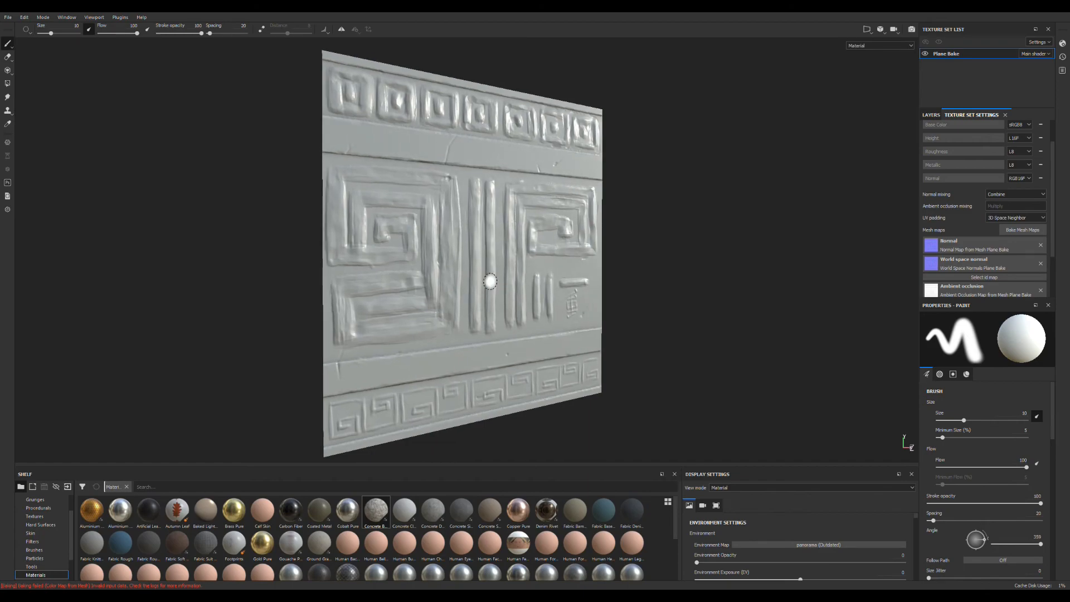
pyautogui.click(932, 115)
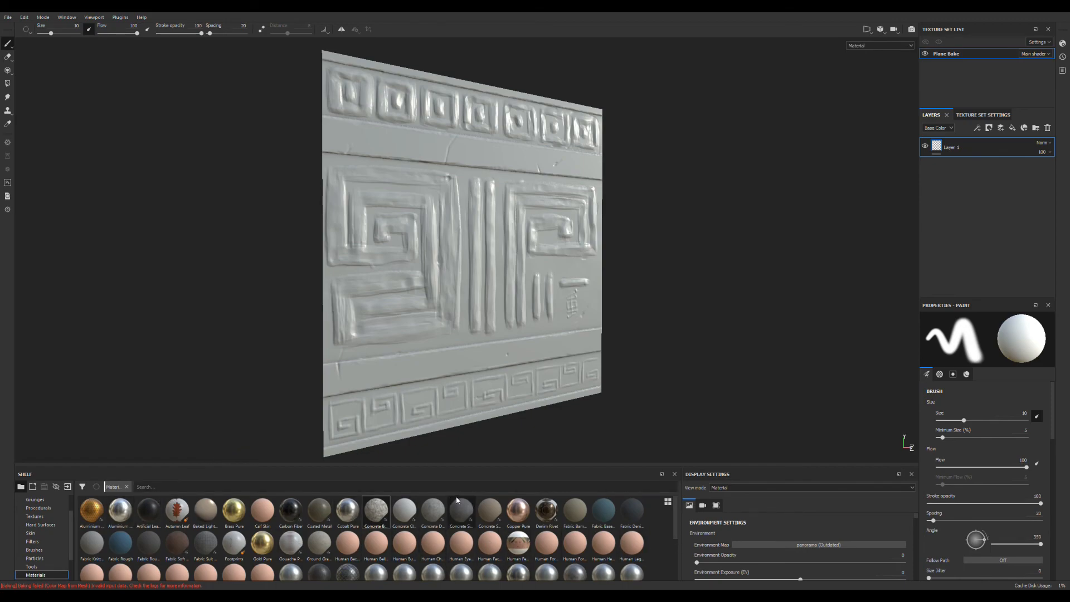
pyautogui.moveTo(347, 509); pyautogui.dragTo(452, 348)
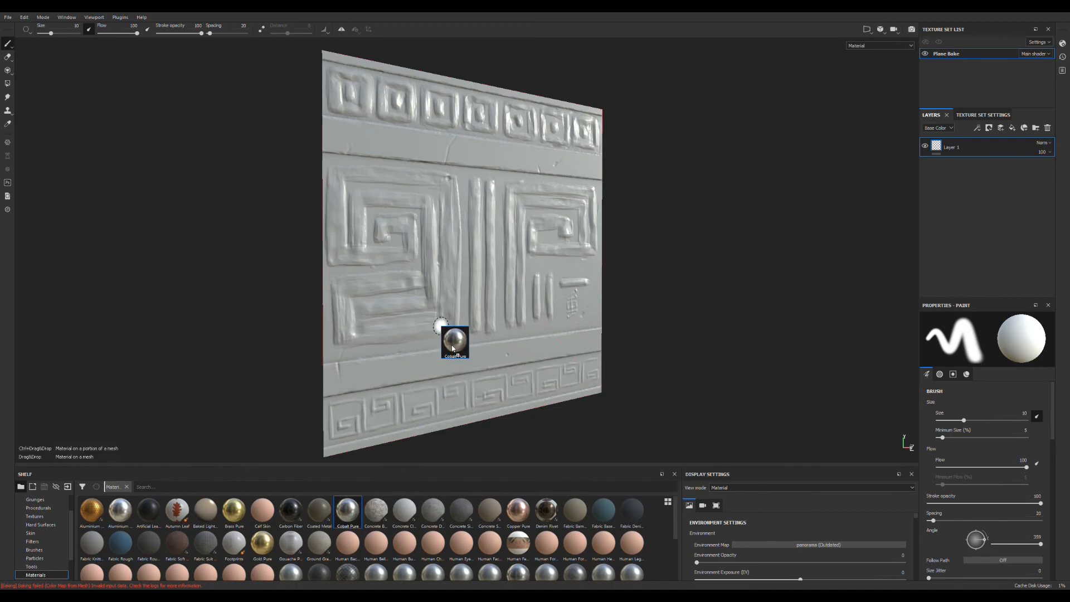
pyautogui.moveTo(453, 348); pyautogui.dragTo(522, 379)
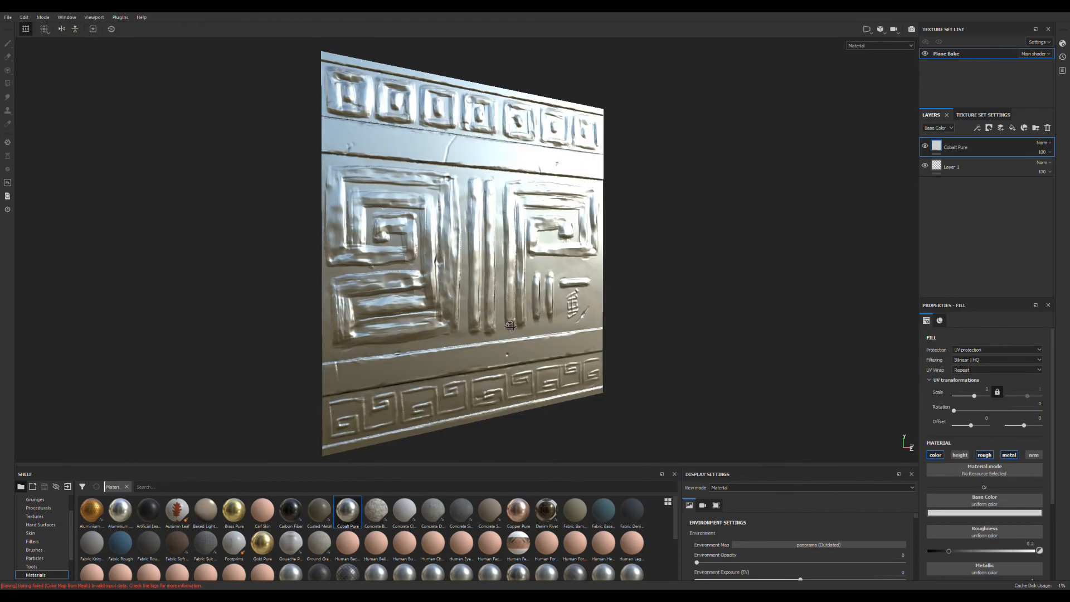
pyautogui.keyDown('alt'); pyautogui.moveTo(511, 326); pyautogui.dragTo(424, 365); pyautogui.keyUp('alt')
pyautogui.keyDown('alt'); pyautogui.moveTo(484, 330); pyautogui.dragTo(674, 359); pyautogui.keyUp('alt')
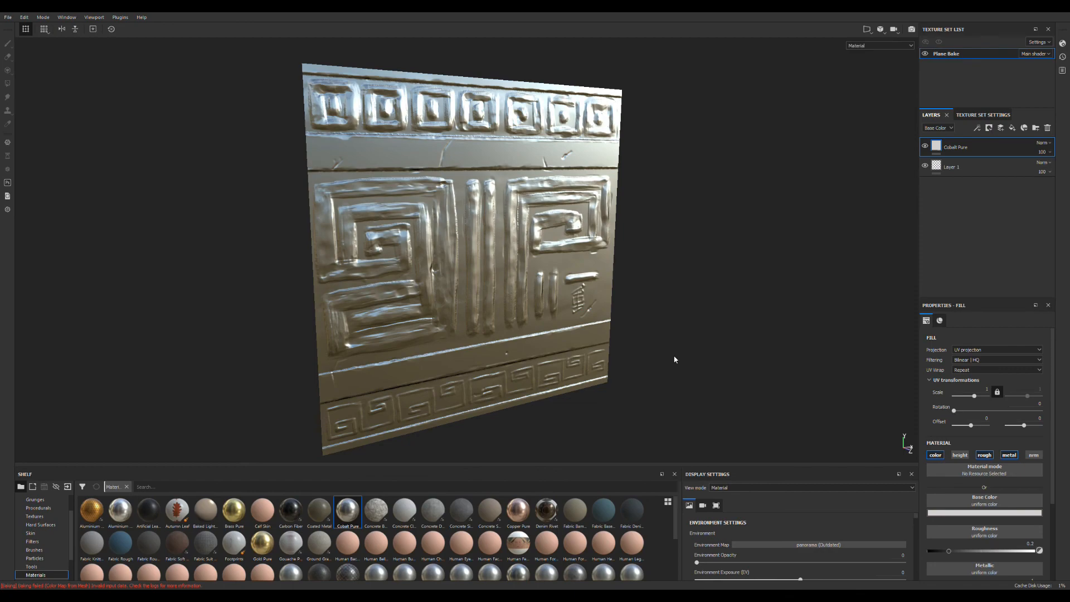